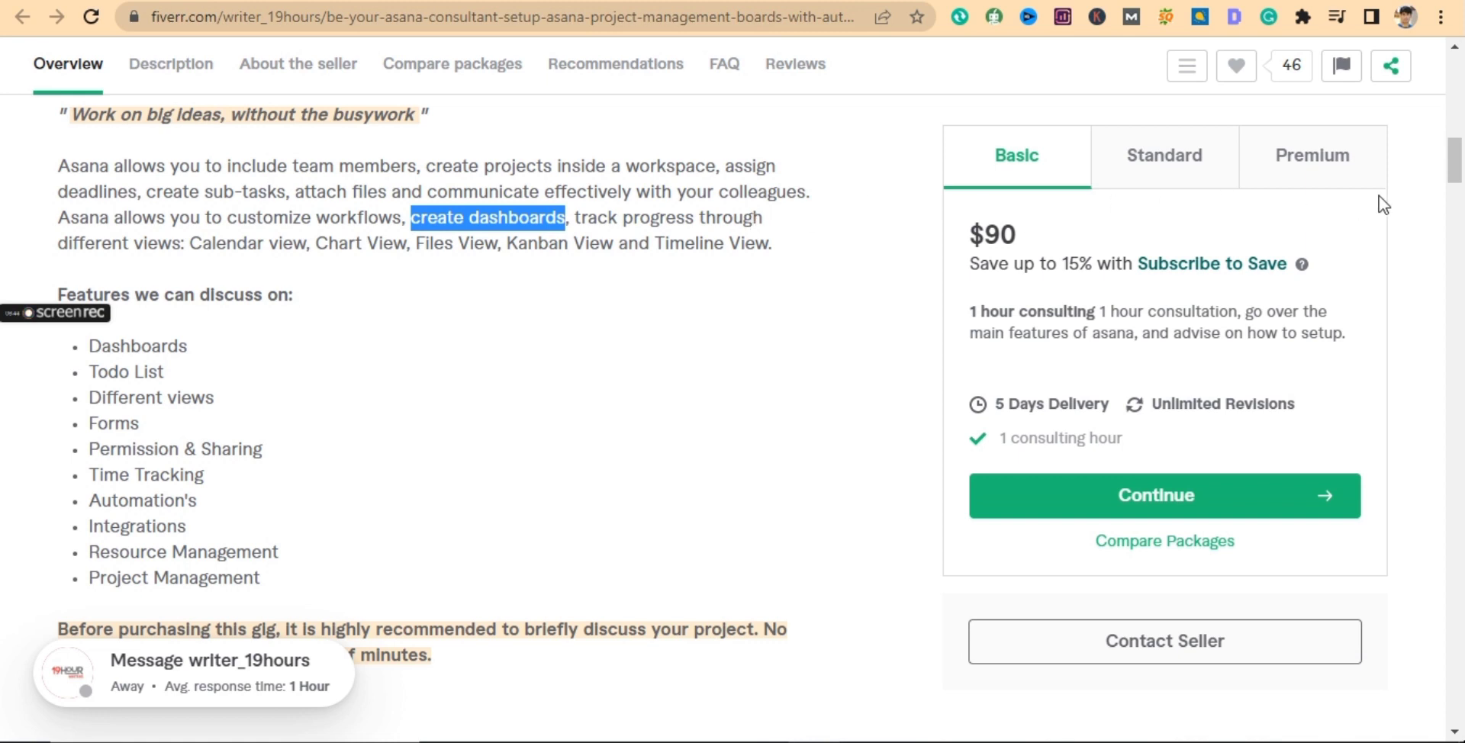
- Switch to Asana and create the first dashboard from the Reporting page
{"action": "left_click_drag", "start_coordinate": [1456, 177], "coordinate": [1462, 160]}
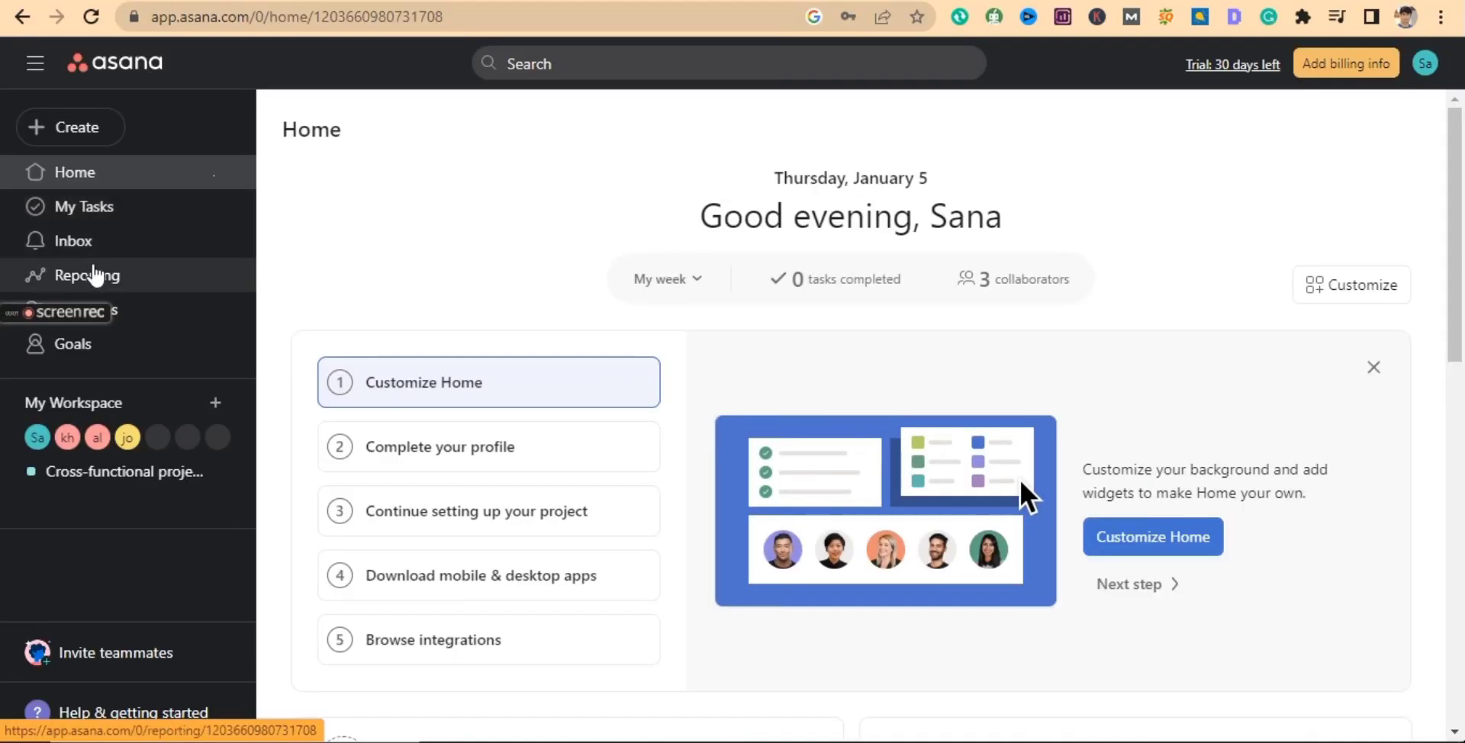
{"action": "left_click", "coordinate": [93, 278]}
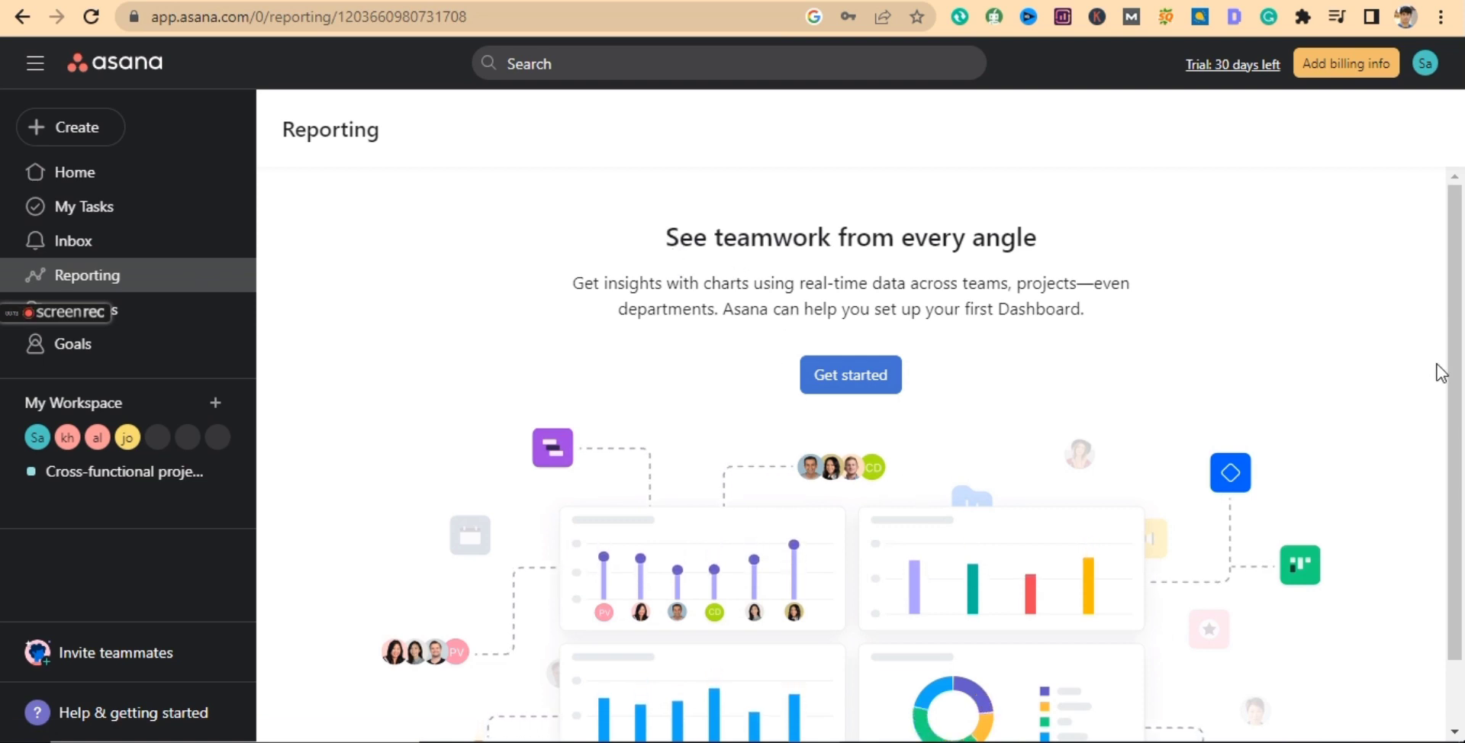
{"action": "scroll", "coordinate": [1461, 350], "scroll_direction": "down", "scroll_amount": 1}
{"action": "scroll", "coordinate": [1461, 336], "scroll_direction": "up", "scroll_amount": 1}
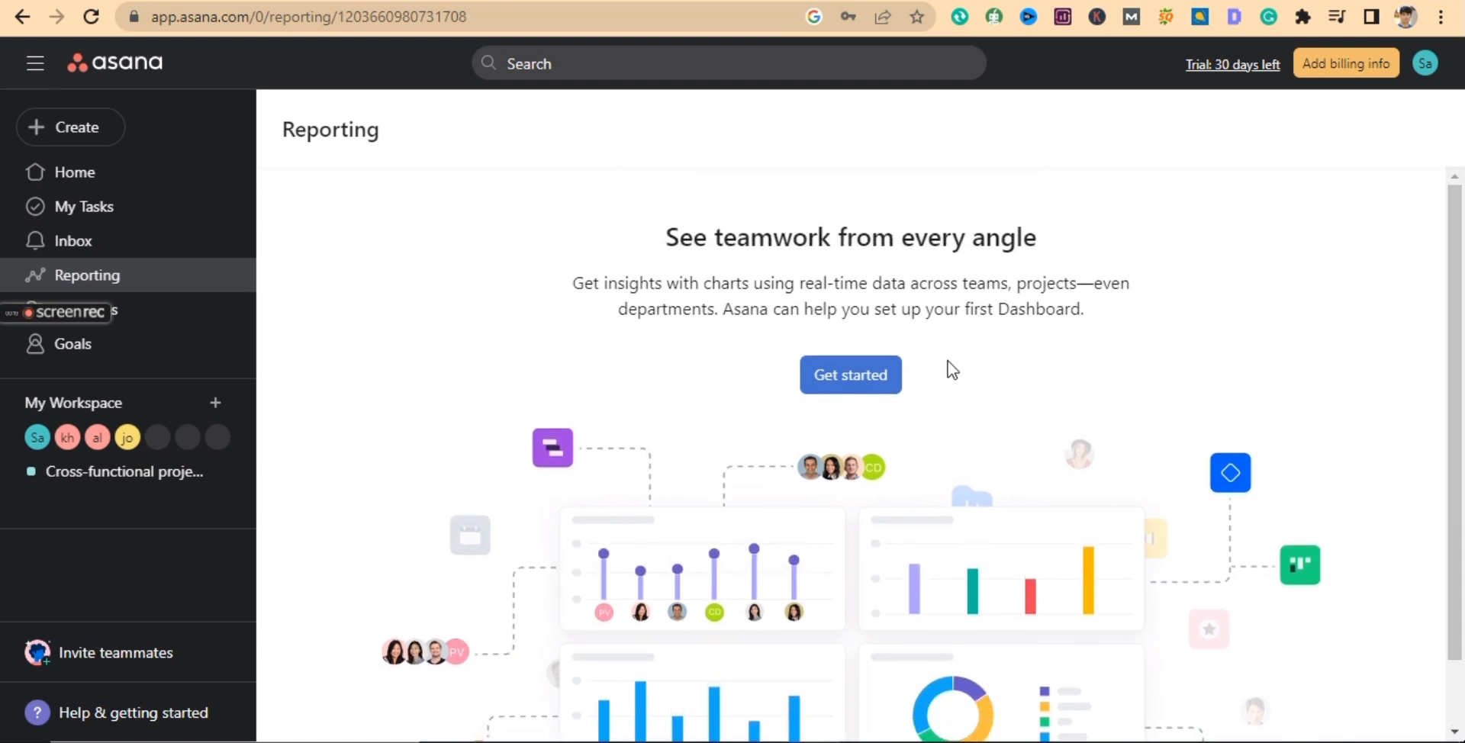
{"action": "left_click", "coordinate": [850, 377]}
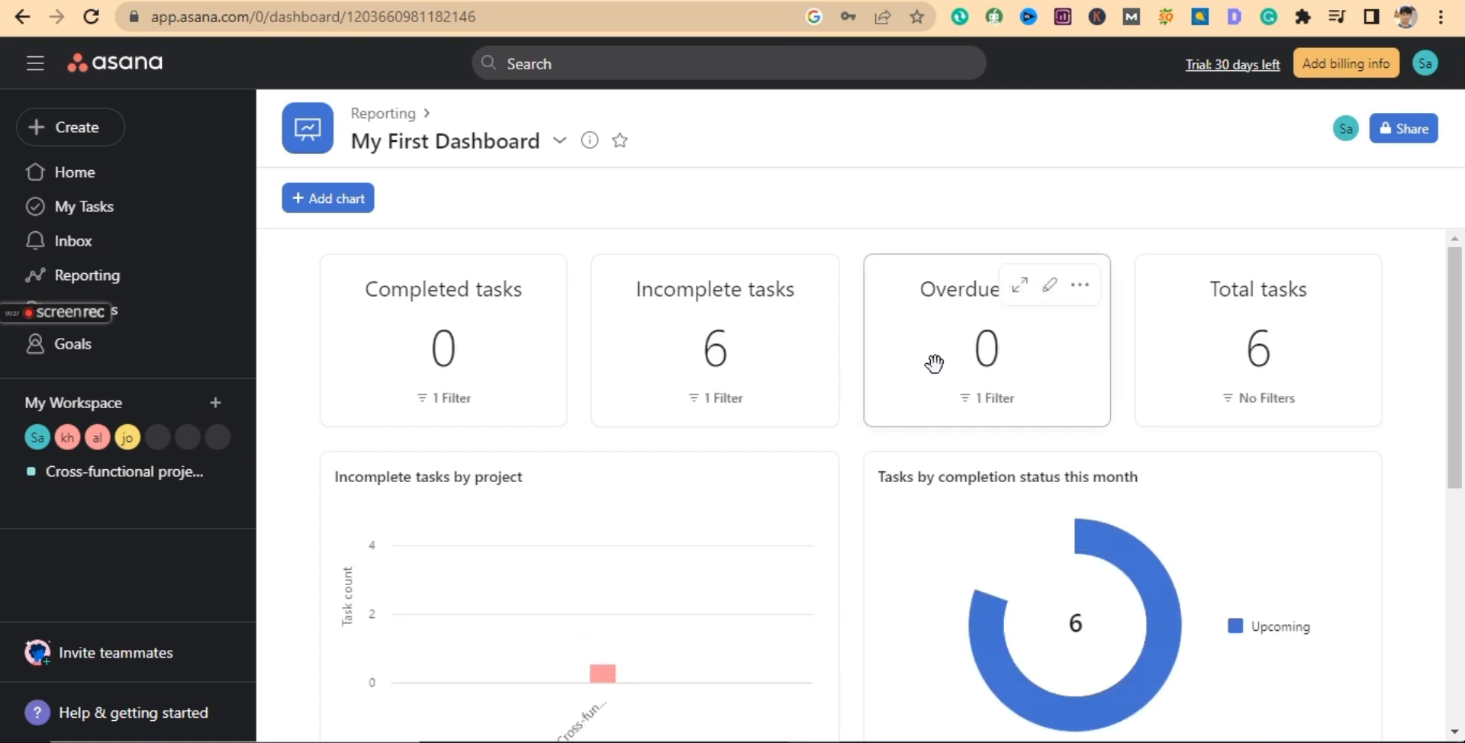
- Start a new chart on My First Dashboard from the recommended Incomplete tasks by project template
{"action": "mouse_move", "coordinate": [1454, 294]}
{"action": "left_mouse_down"}
{"action": "mouse_move", "coordinate": [1462, 462]}
{"action": "mouse_move", "coordinate": [1449, 239]}
{"action": "mouse_move", "coordinate": [1461, 625]}
{"action": "mouse_move", "coordinate": [1440, 278]}
{"action": "left_mouse_up"}
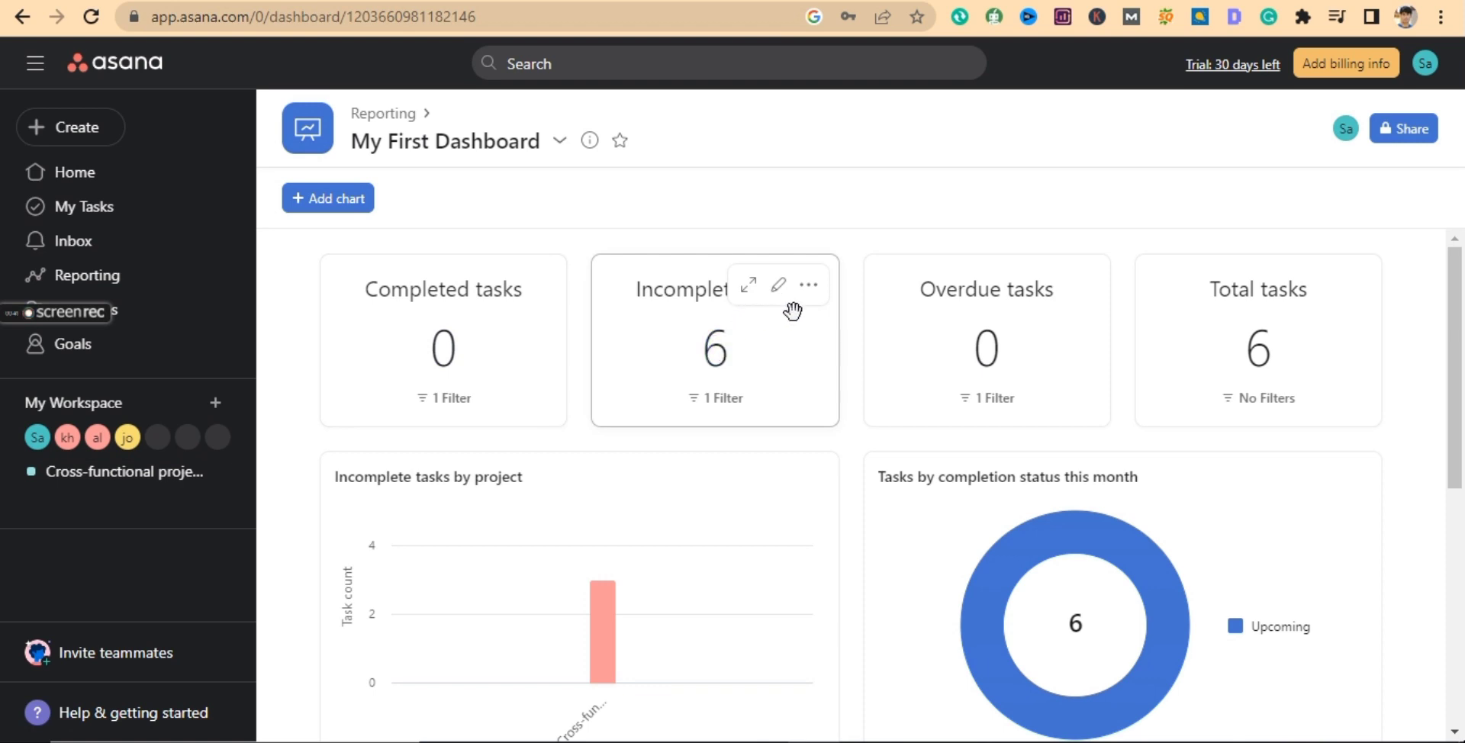
{"action": "left_click_drag", "start_coordinate": [1462, 322], "coordinate": [1462, 284]}
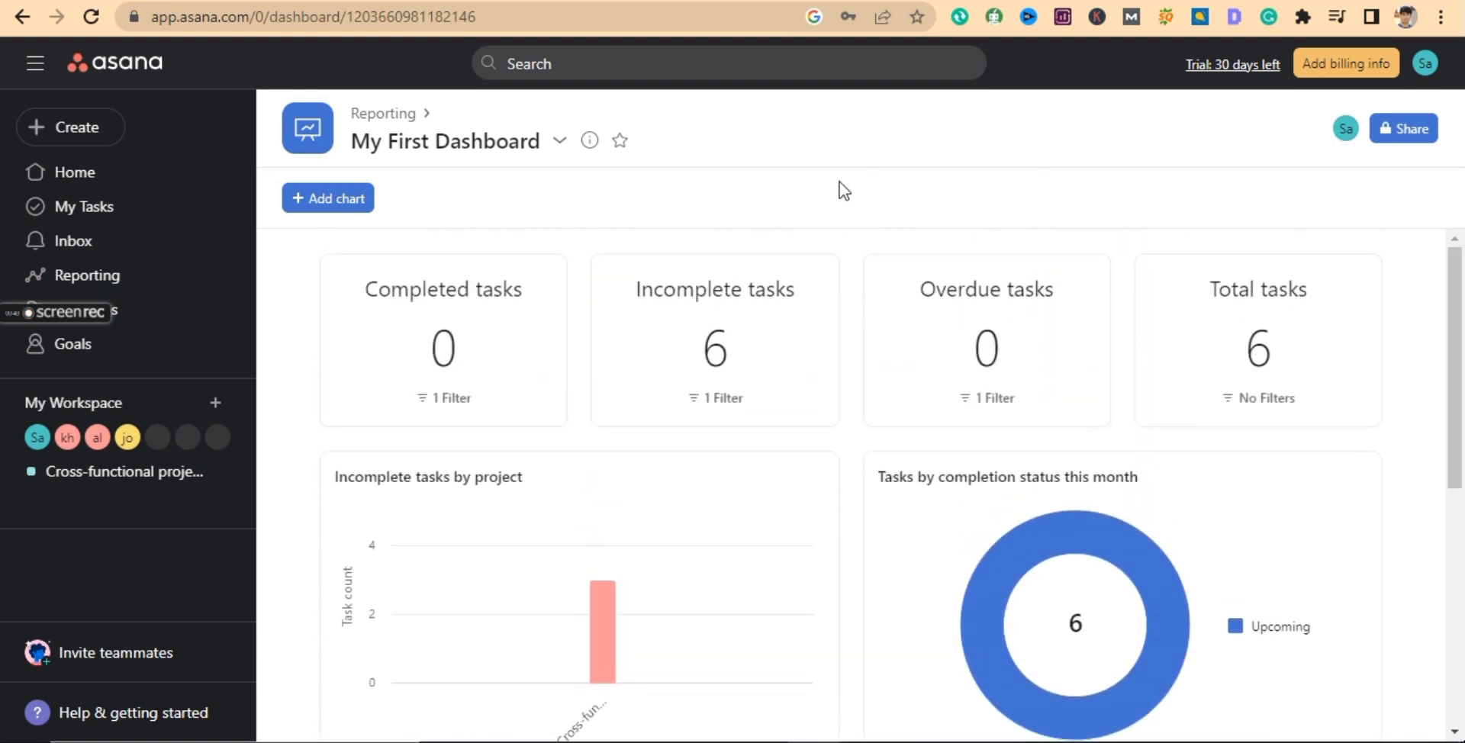
{"action": "left_click", "coordinate": [365, 218]}
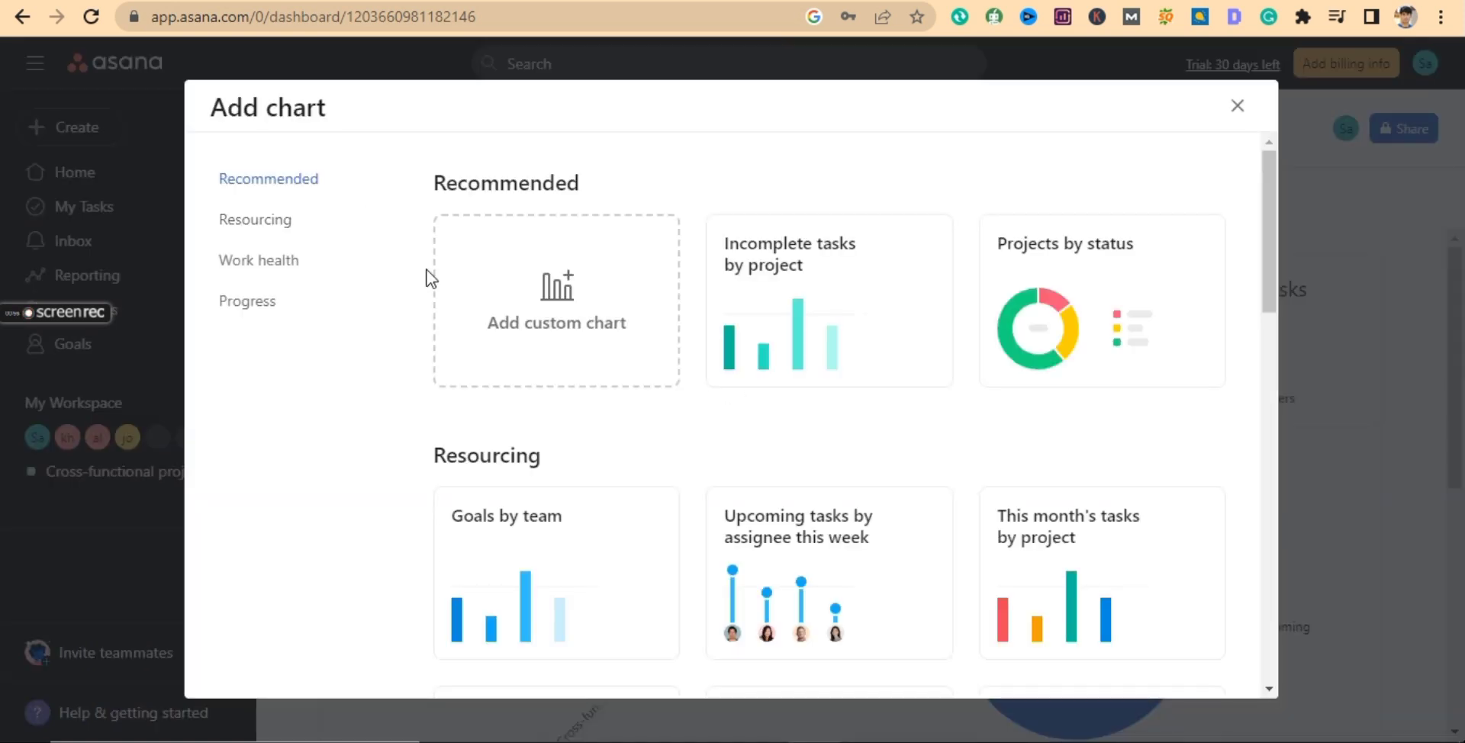
{"action": "mouse_move", "coordinate": [1270, 230]}
{"action": "left_mouse_down"}
{"action": "mouse_move", "coordinate": [1268, 603]}
{"action": "mouse_move", "coordinate": [1201, 346]}
{"action": "mouse_move", "coordinate": [1196, 213]}
{"action": "left_mouse_up"}
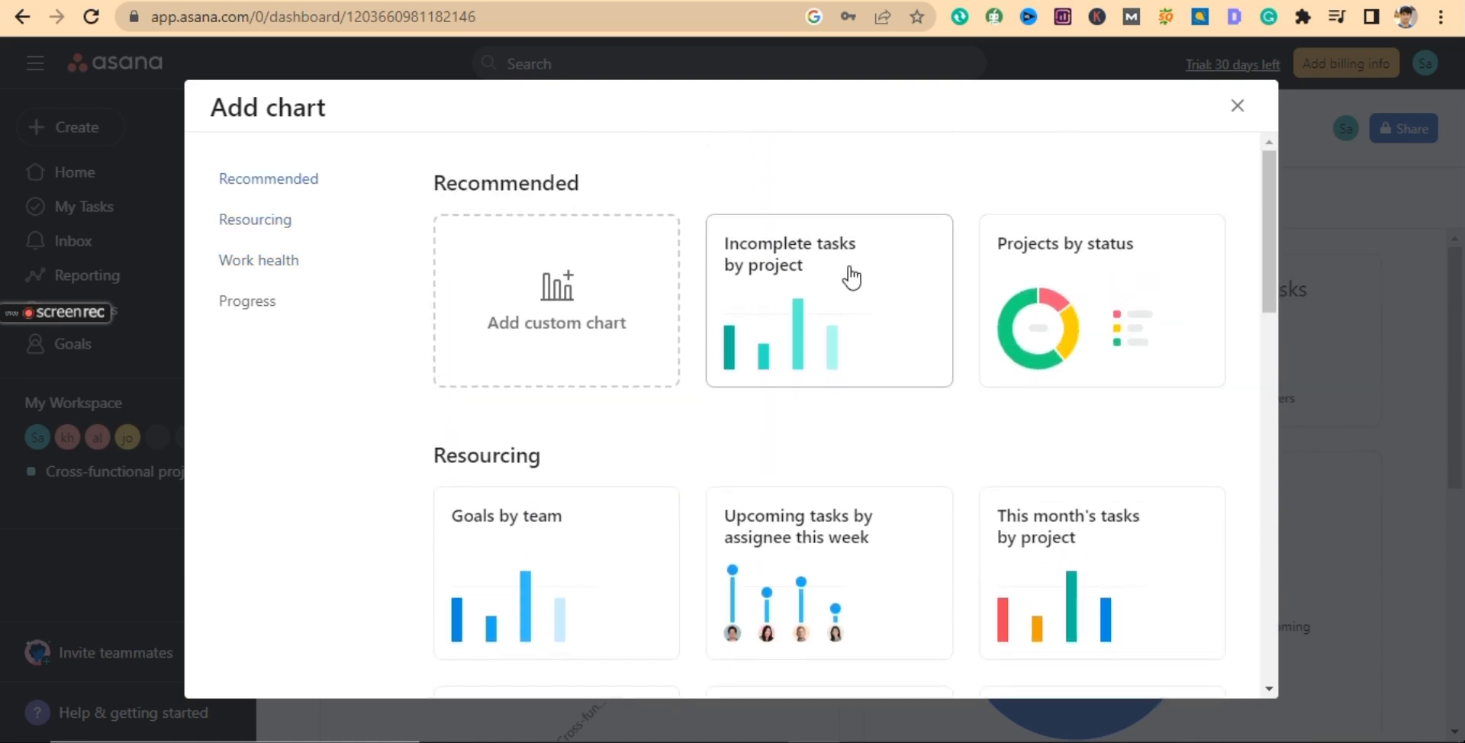
{"action": "left_click", "coordinate": [776, 291]}
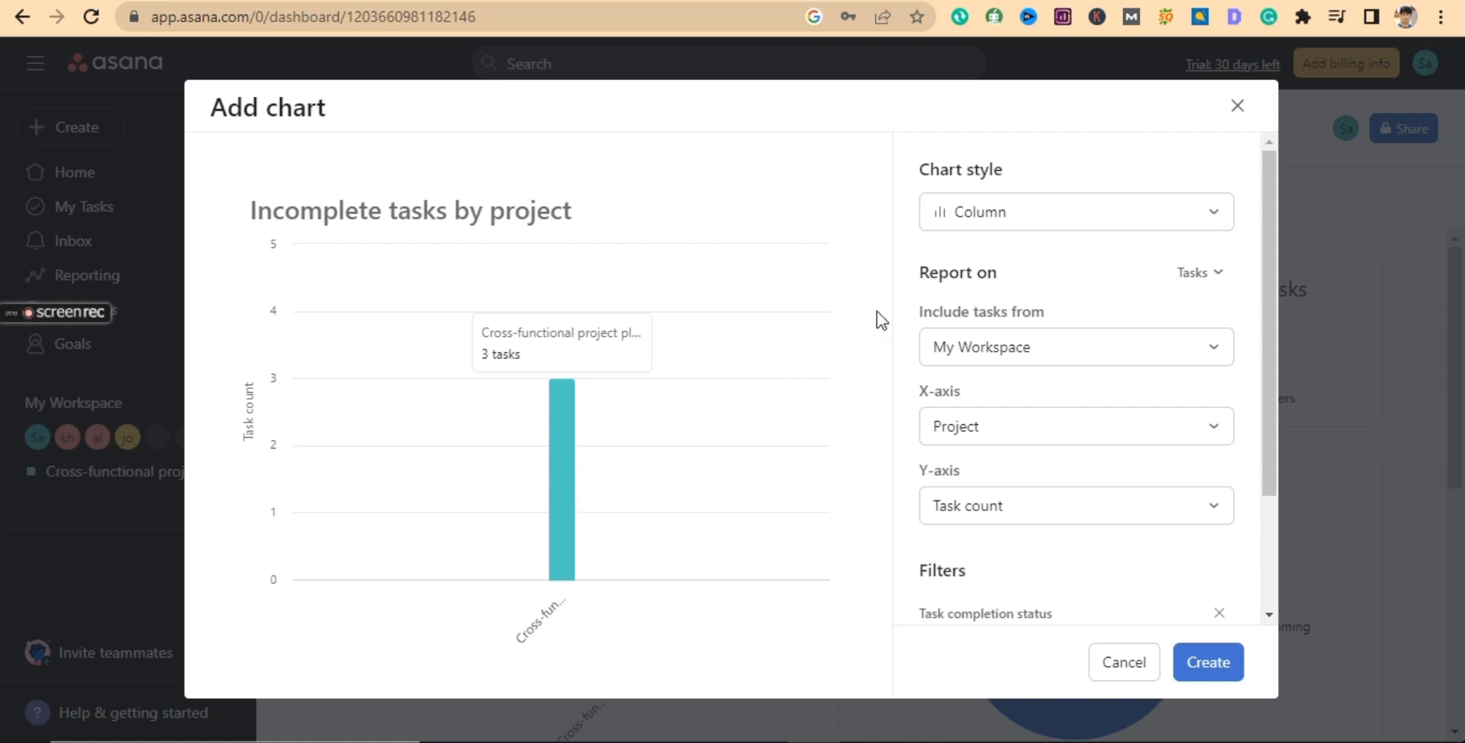
- Preview the chart in the Line, Burnup, Donut, Number and Lollipop styles, and return it to Column
{"action": "left_click", "coordinate": [1053, 227]}
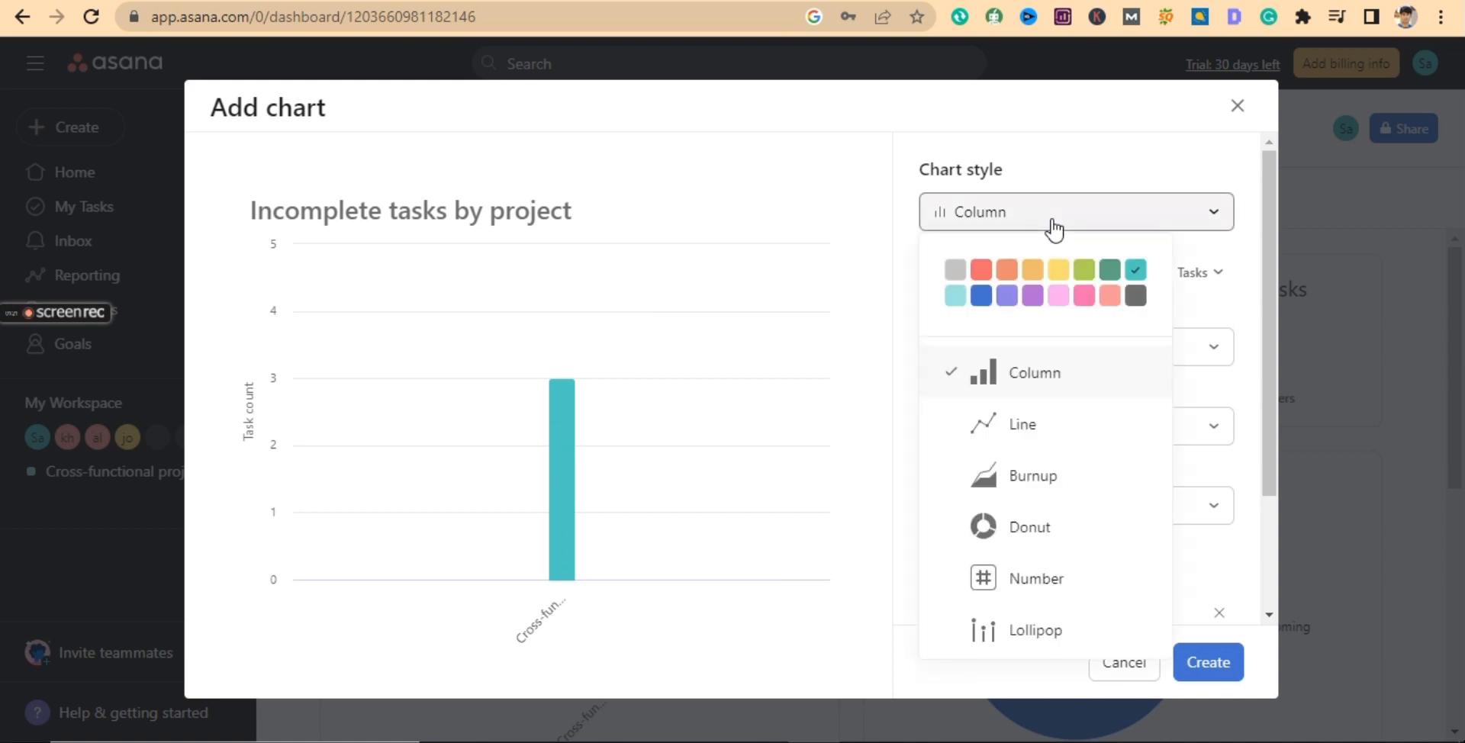
{"action": "left_click", "coordinate": [1025, 425]}
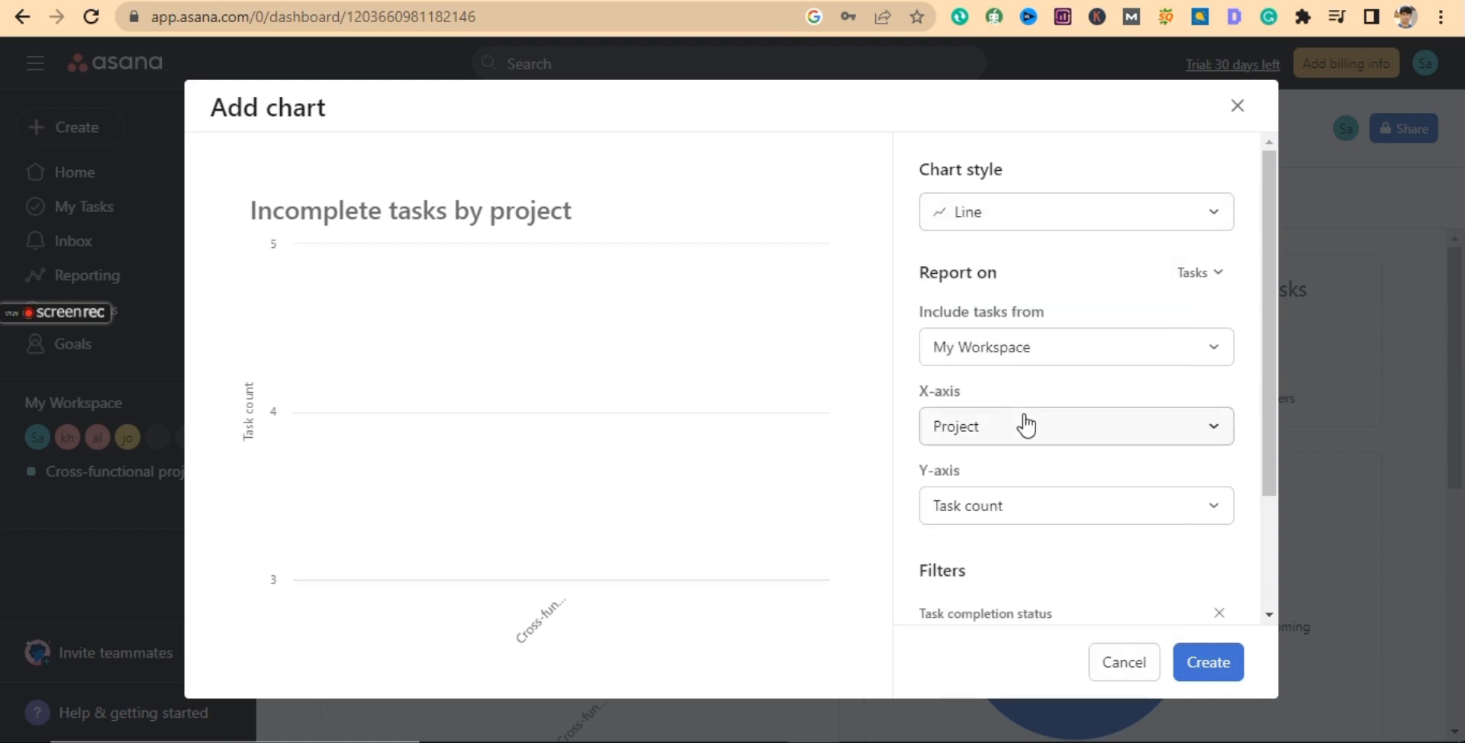
{"action": "left_click", "coordinate": [1123, 226]}
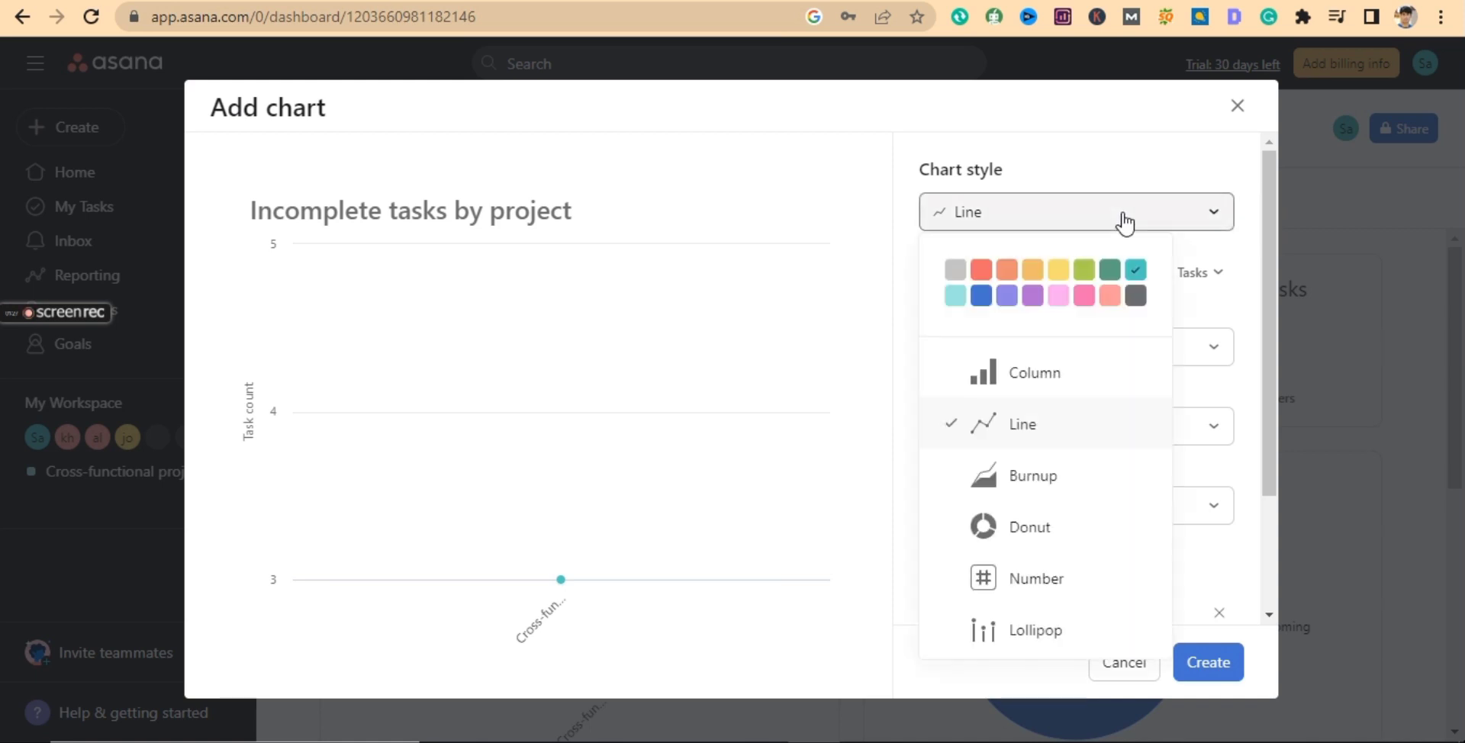
{"action": "left_click", "coordinate": [1033, 476]}
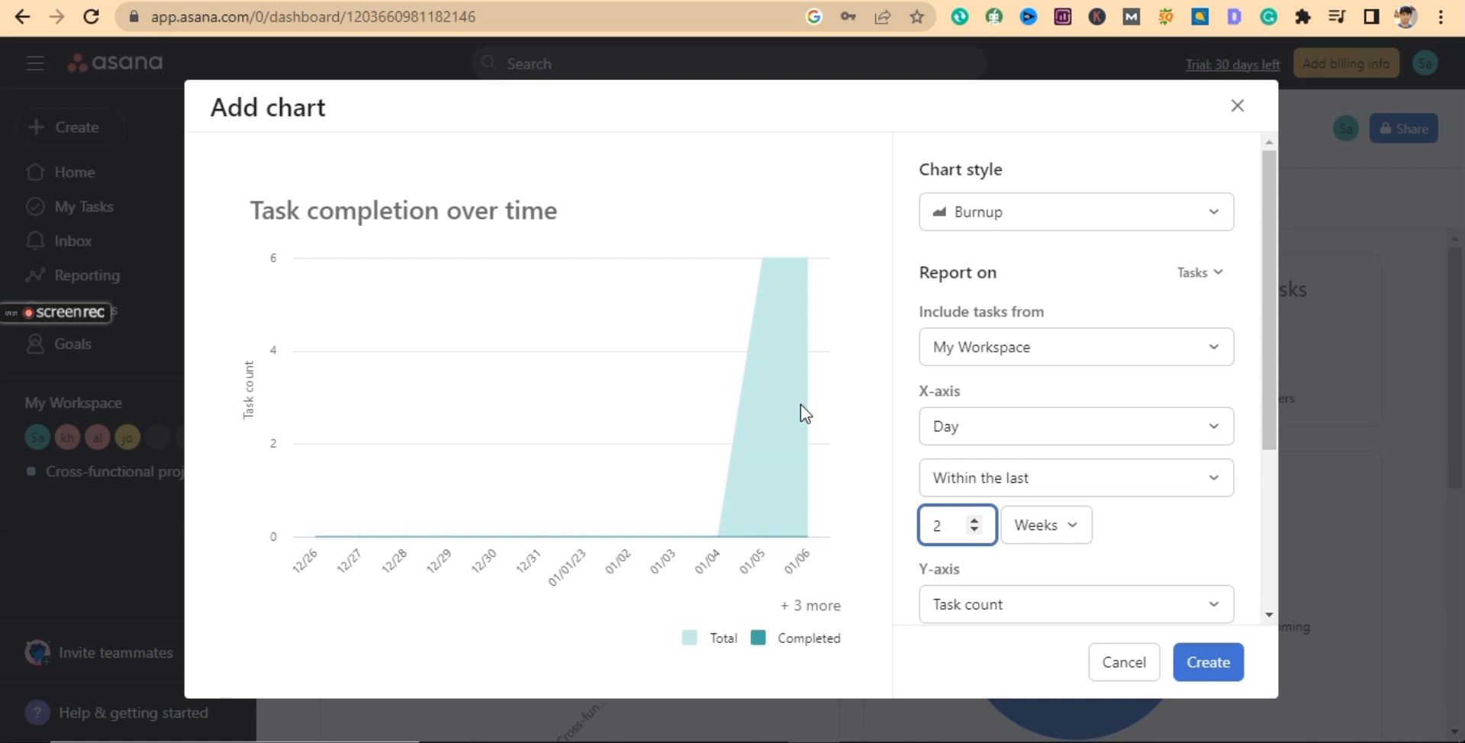
{"action": "left_click", "coordinate": [1056, 229]}
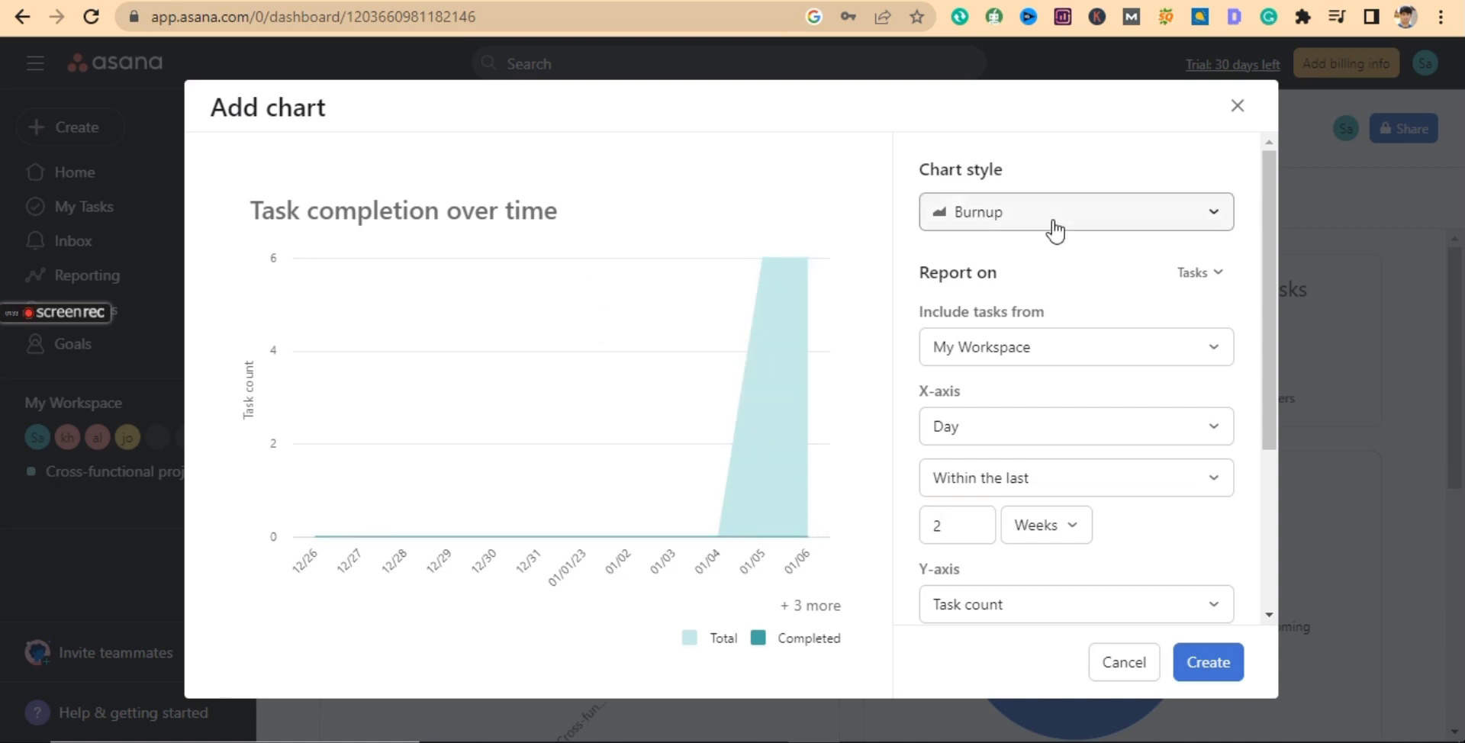
{"action": "left_click", "coordinate": [1017, 524]}
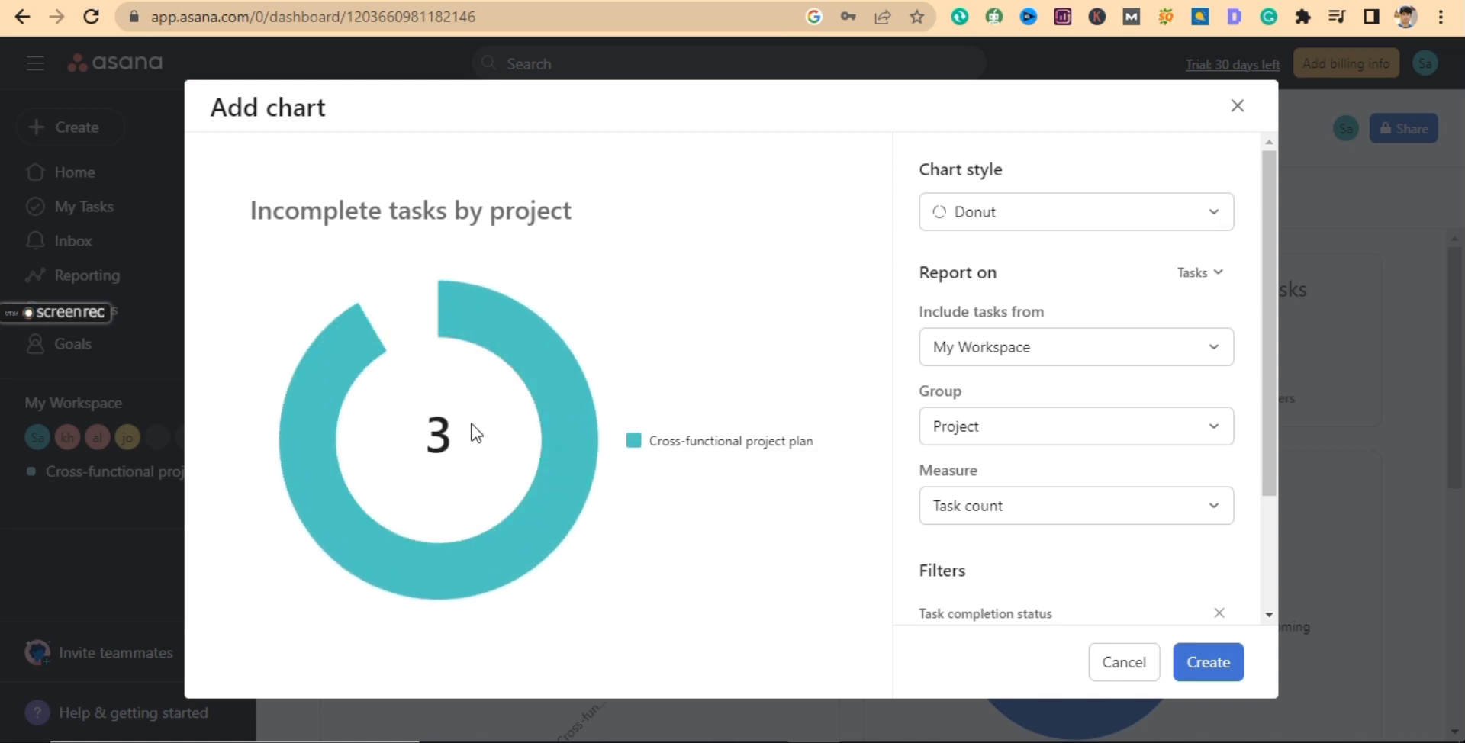
{"action": "left_click", "coordinate": [1034, 208]}
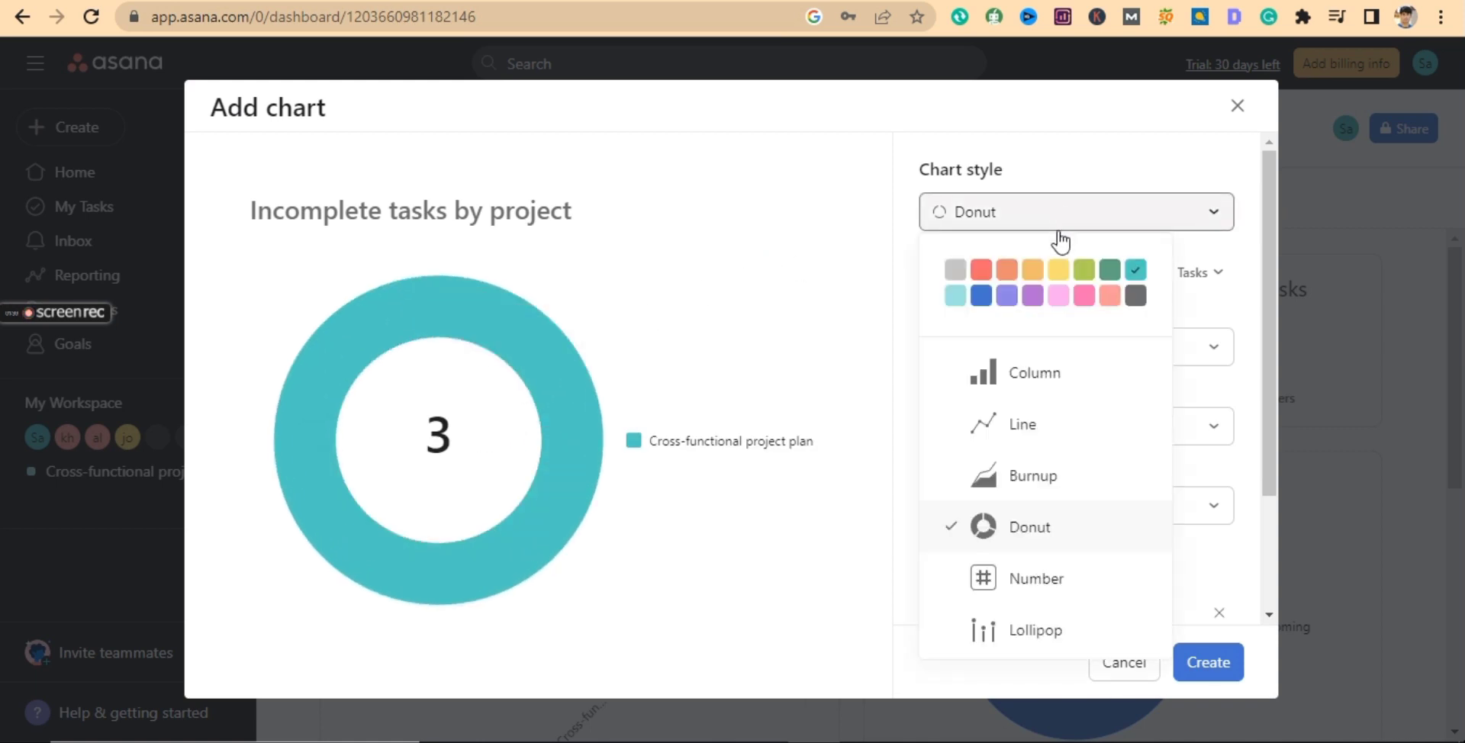
{"action": "left_click", "coordinate": [1017, 580]}
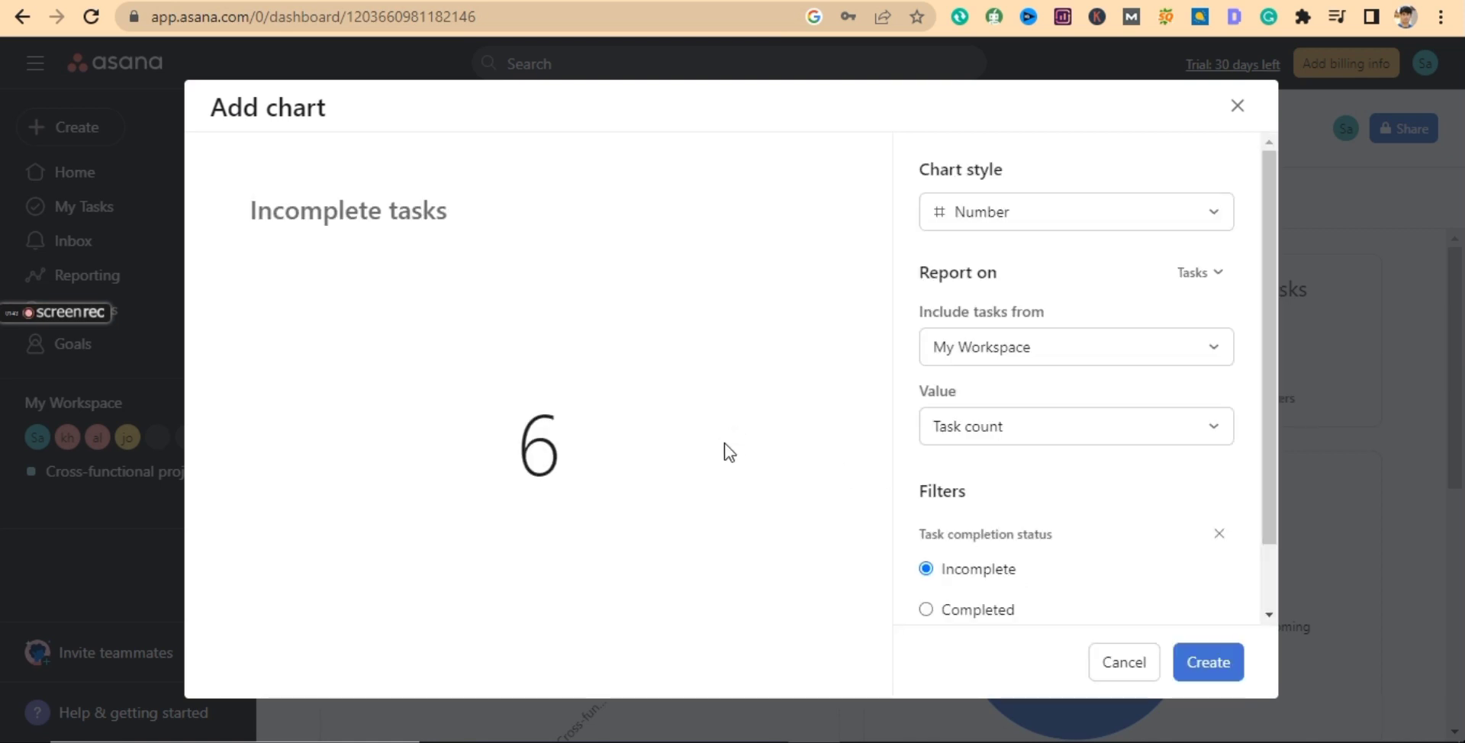
{"action": "left_click", "coordinate": [1020, 227]}
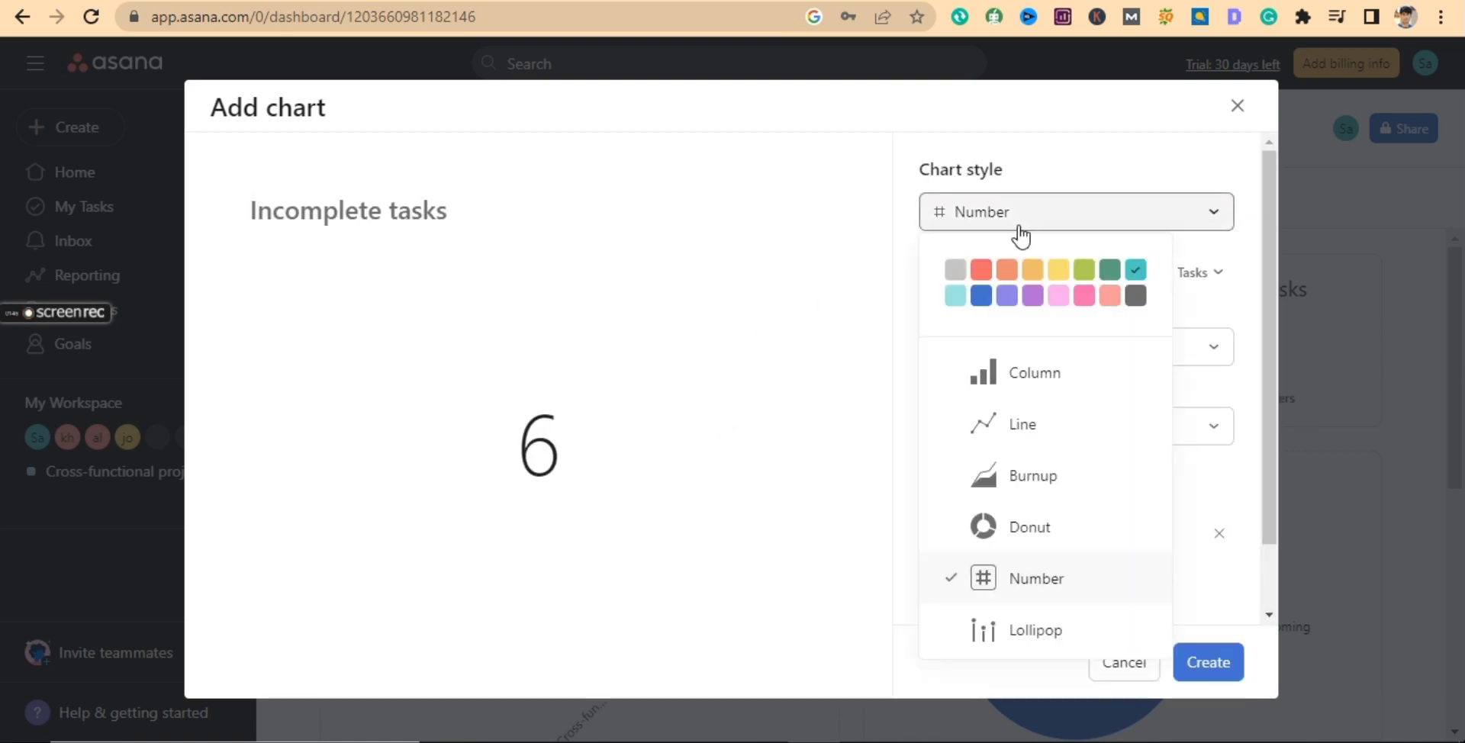
{"action": "left_click", "coordinate": [1029, 635]}
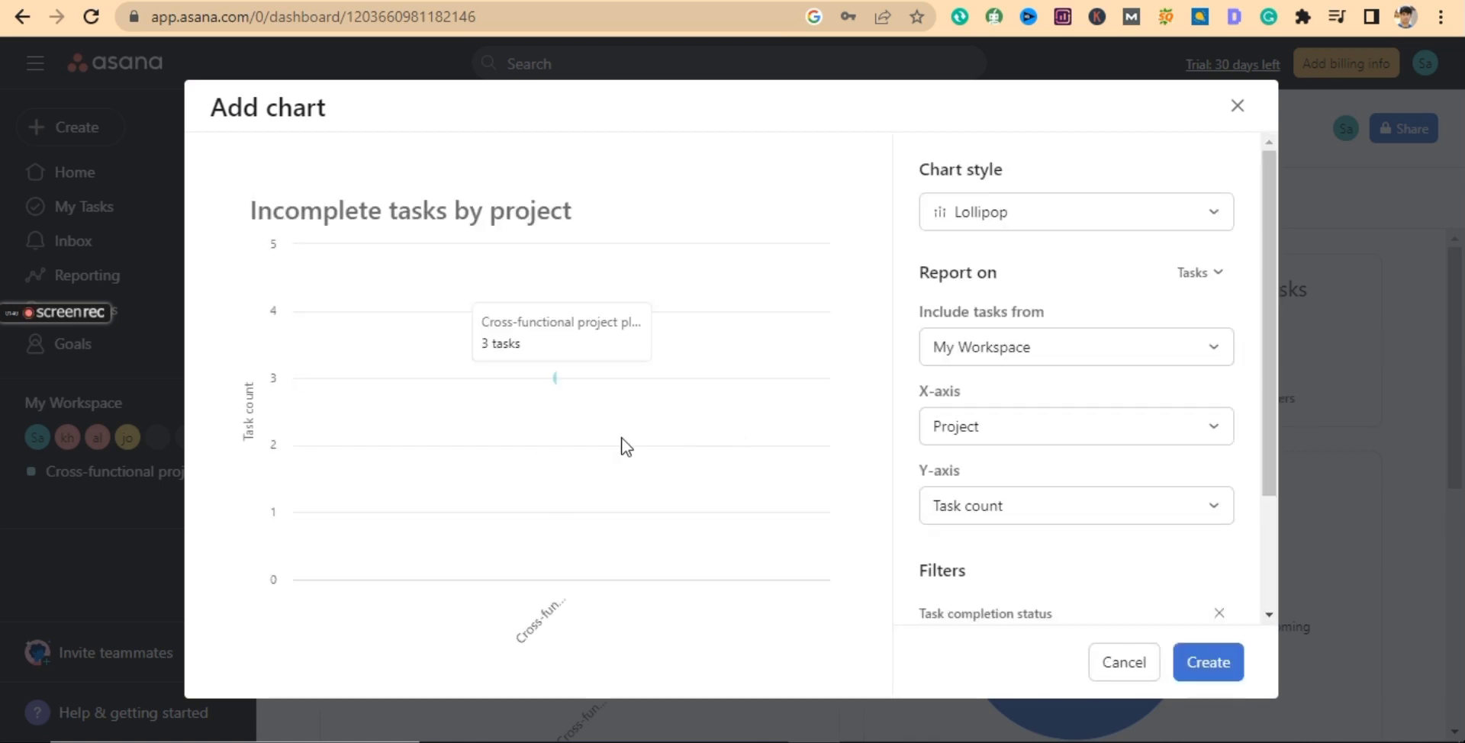
{"action": "left_click", "coordinate": [1078, 225]}
{"action": "left_click", "coordinate": [1033, 376]}
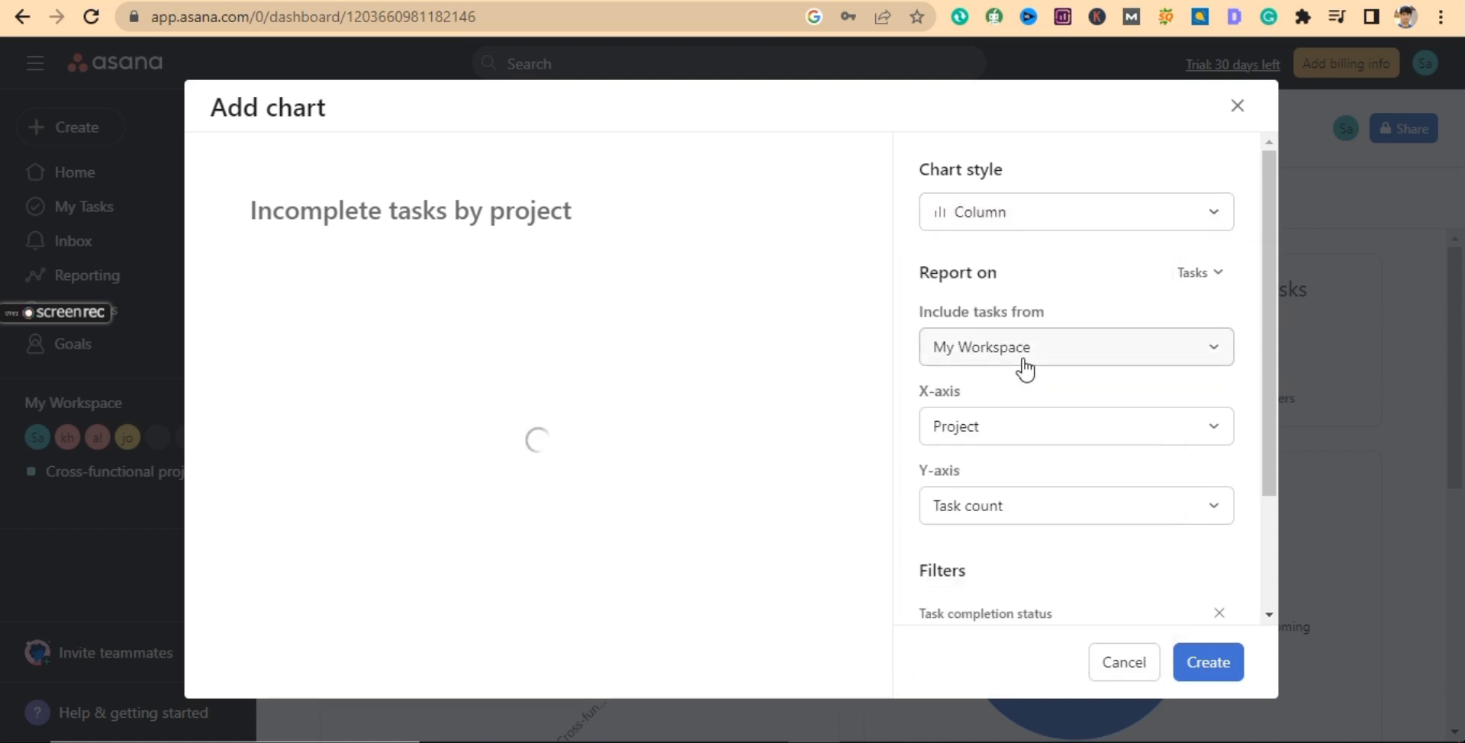
- Include tasks from My Workspace in the chart, with Project on the X-axis and Task count on the Y-axis
{"action": "left_click", "coordinate": [1115, 365]}
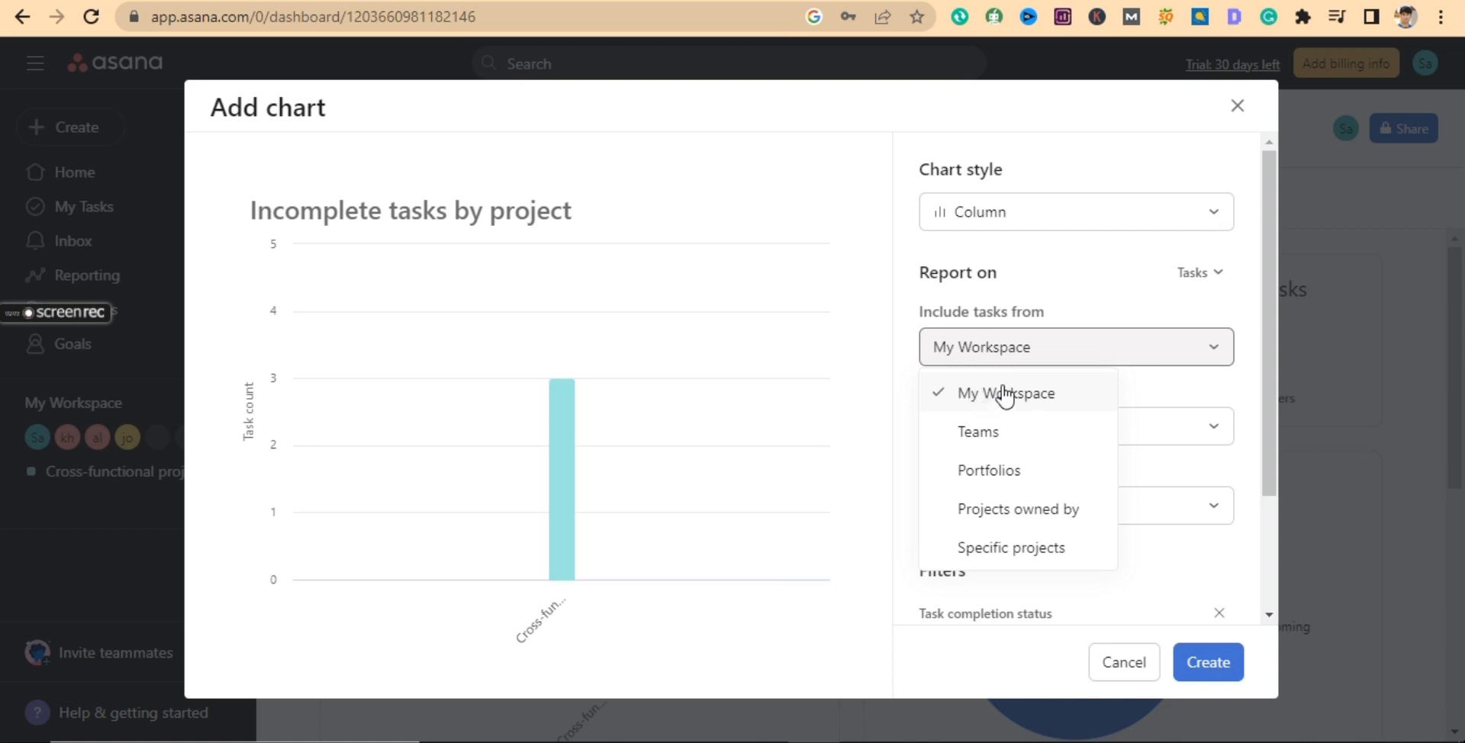
{"action": "left_click", "coordinate": [998, 393]}
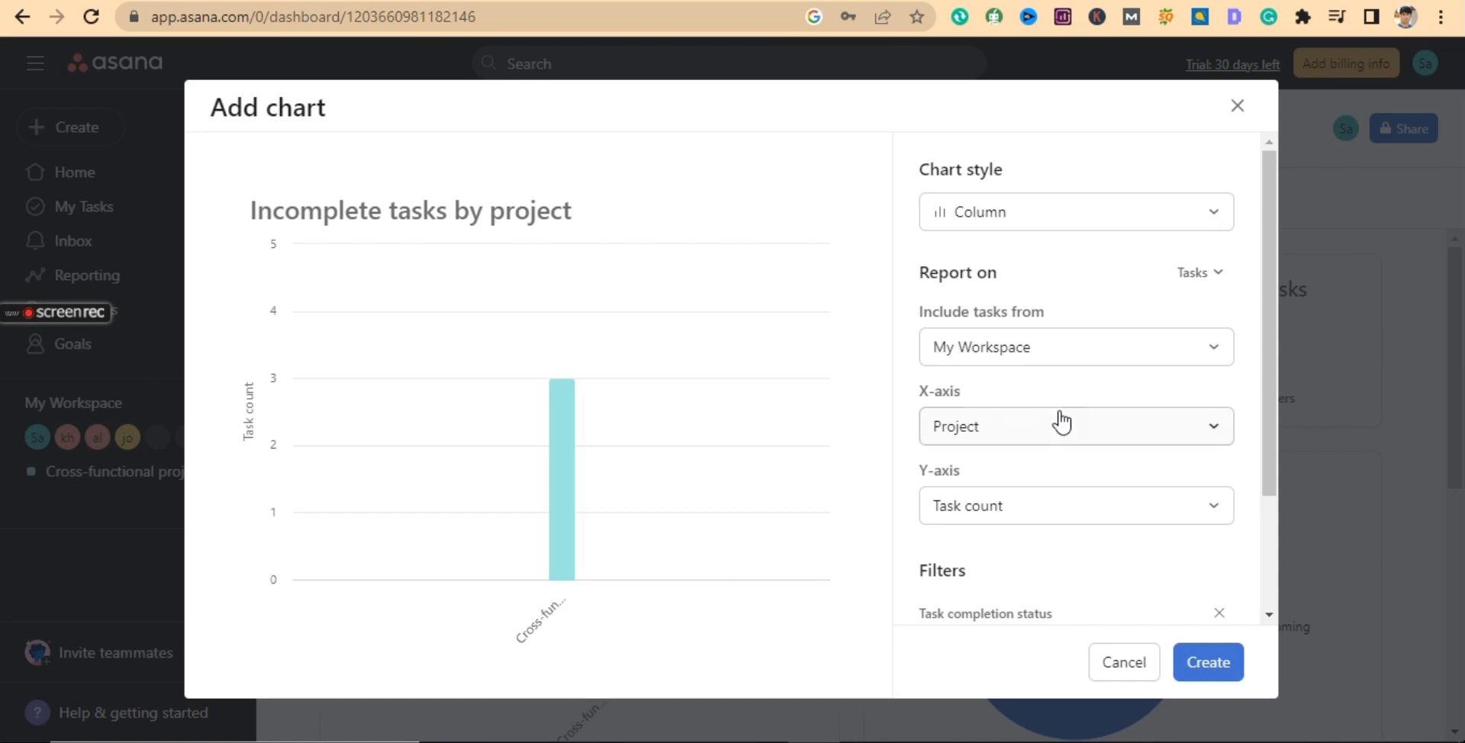
{"action": "left_click", "coordinate": [1050, 433]}
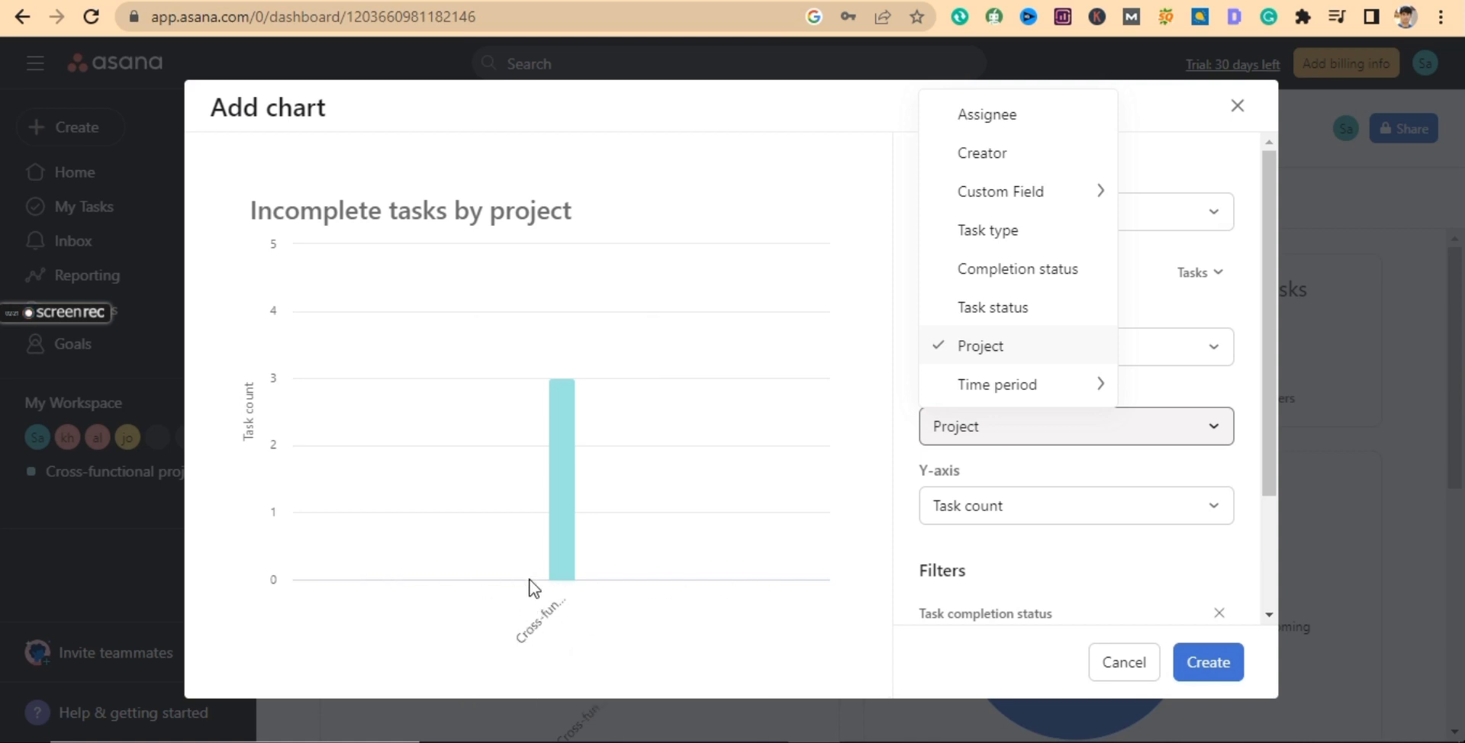
{"action": "left_click", "coordinate": [1049, 507]}
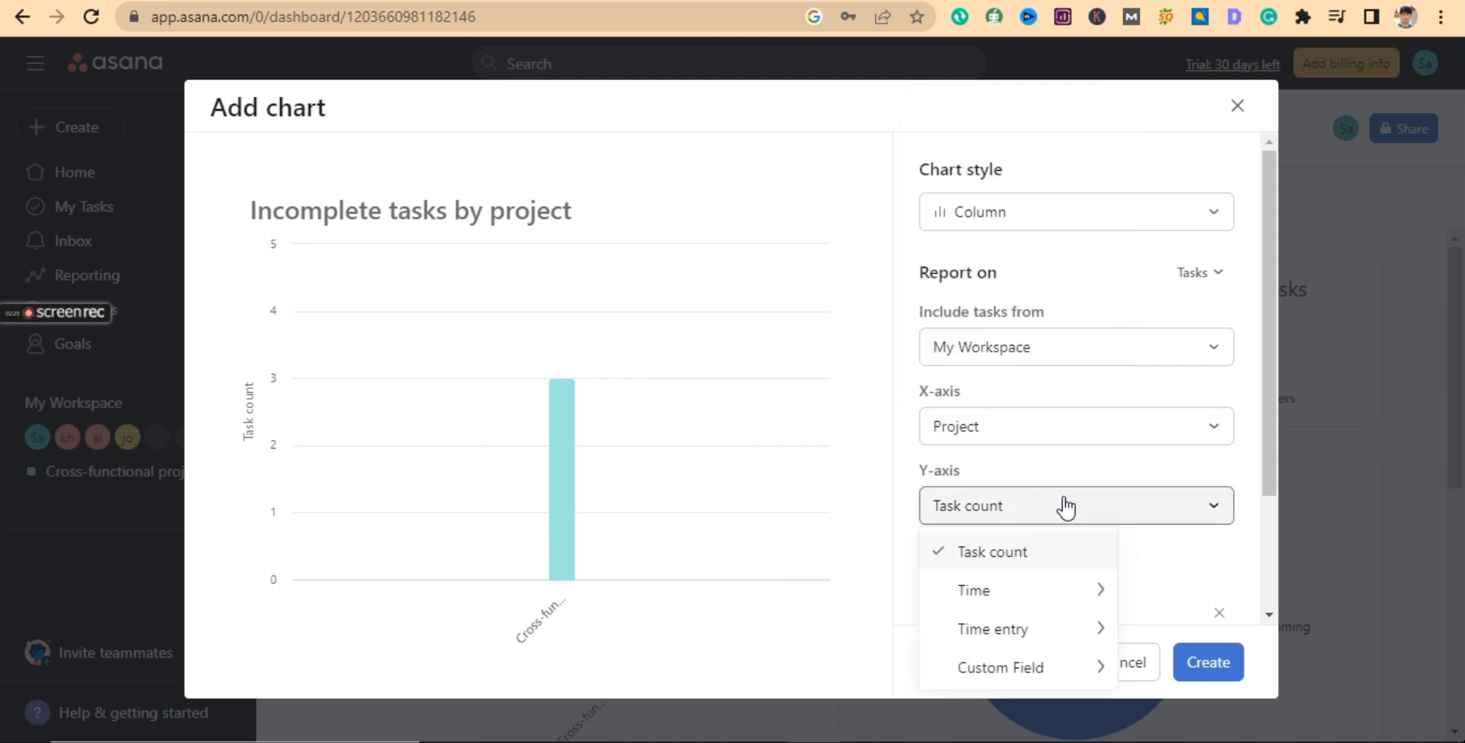
{"action": "left_click", "coordinate": [993, 566]}
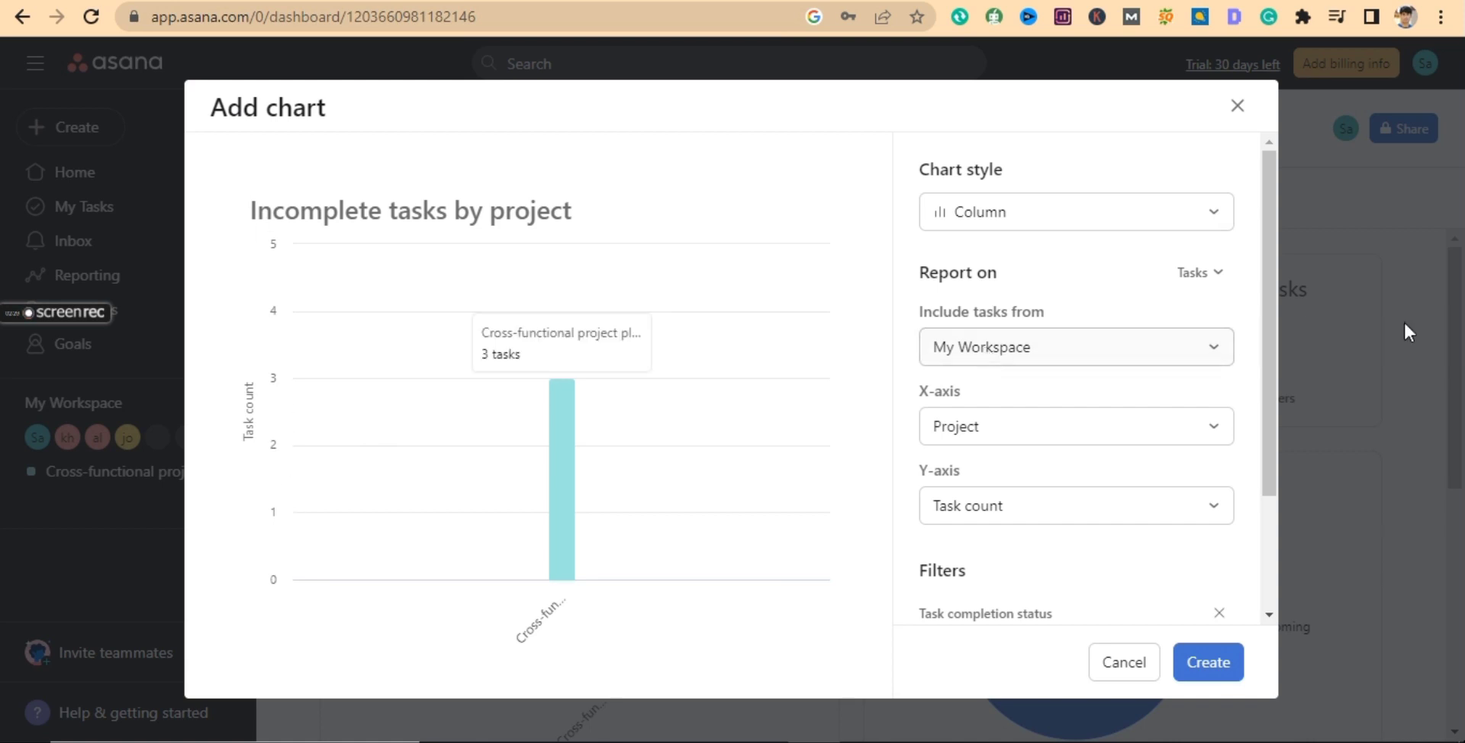
- Try the Completed filter, set the task completion status to Incomplete, and create the chart on the dashboard
{"action": "left_click_drag", "start_coordinate": [1273, 326], "coordinate": [1266, 478]}
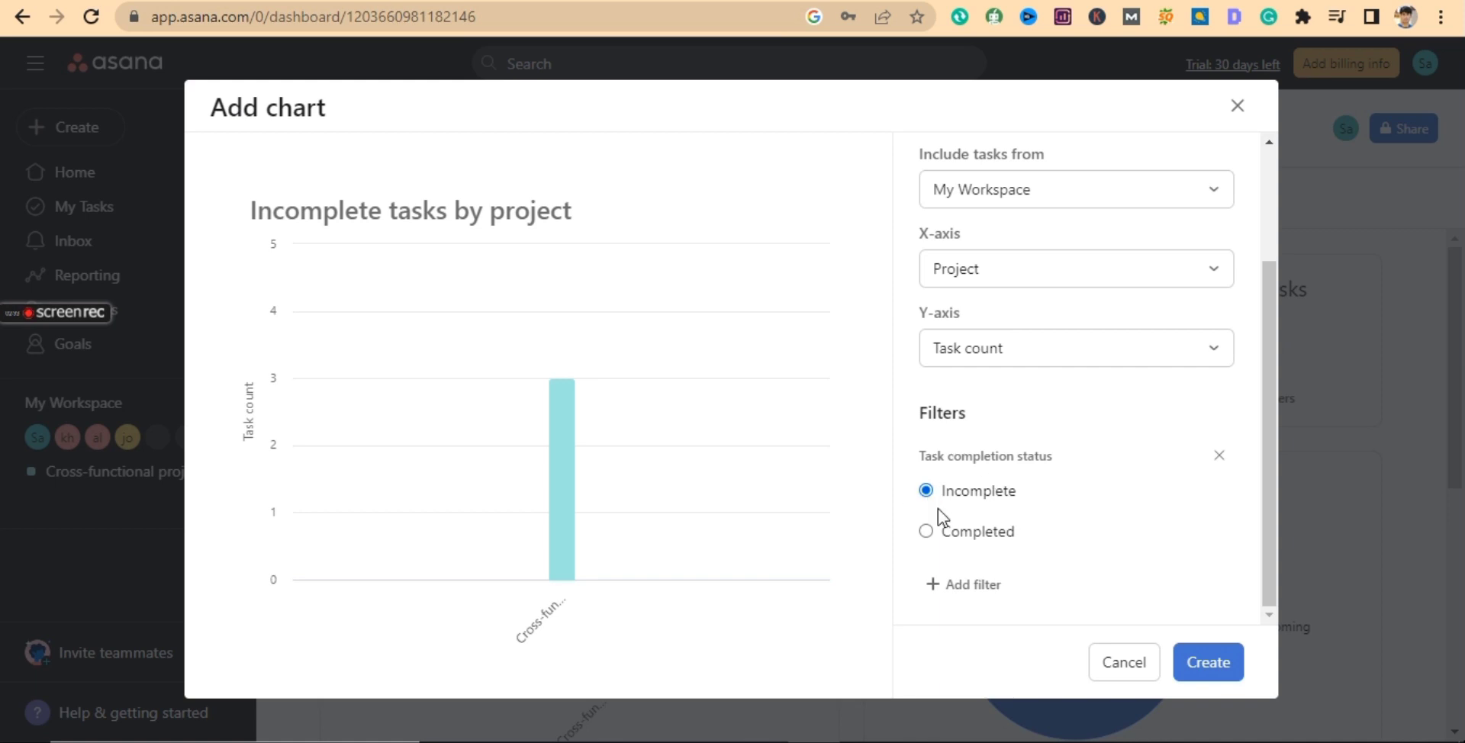
{"action": "left_click", "coordinate": [925, 533]}
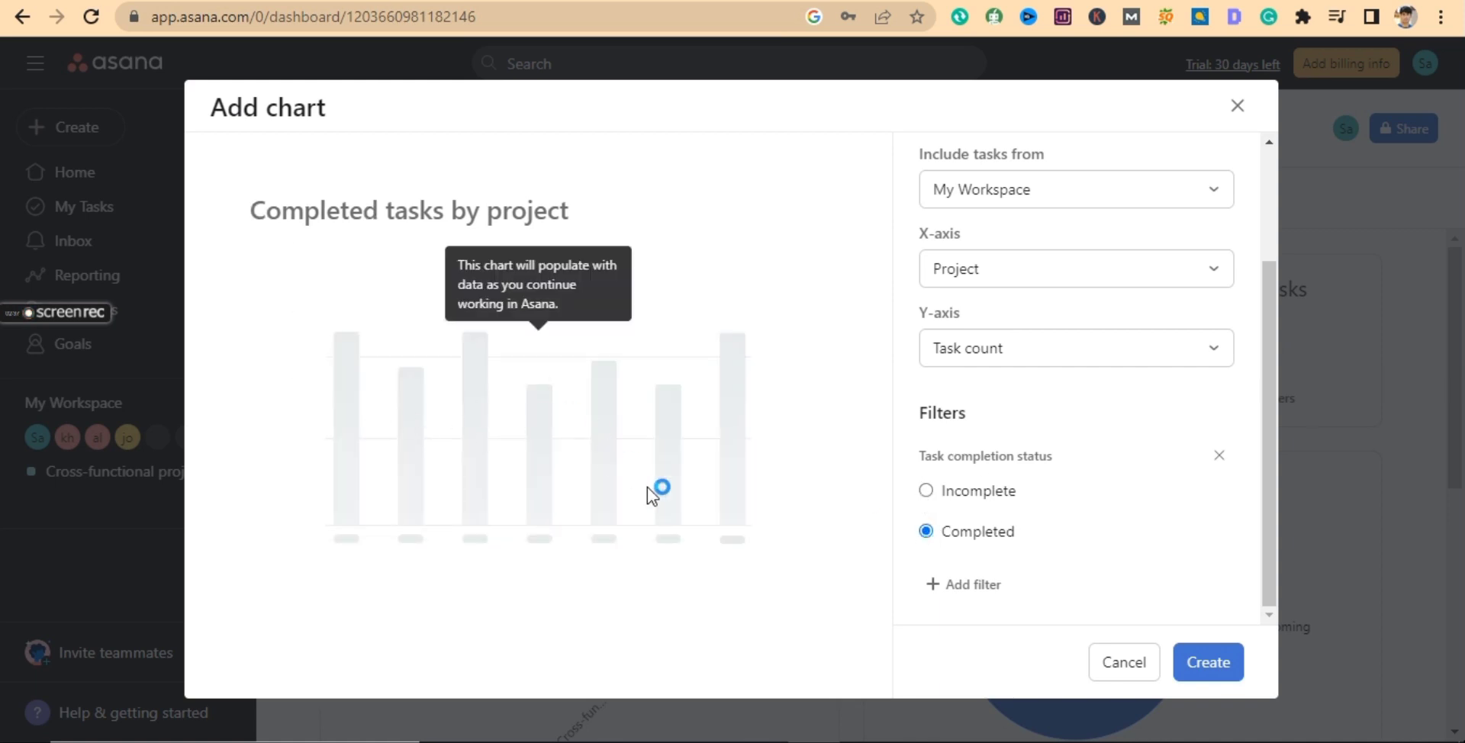
{"action": "left_click", "coordinate": [926, 493]}
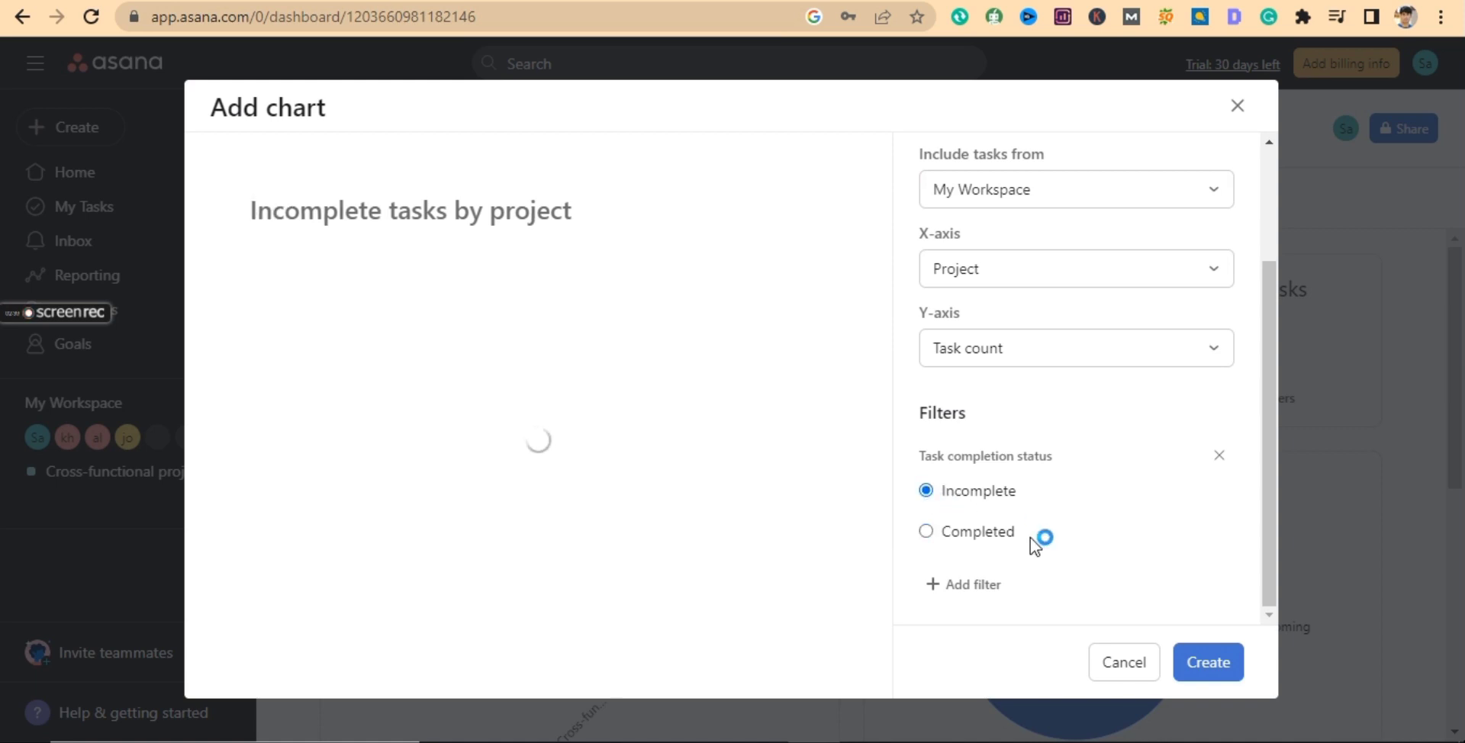
{"action": "left_click", "coordinate": [1206, 663]}
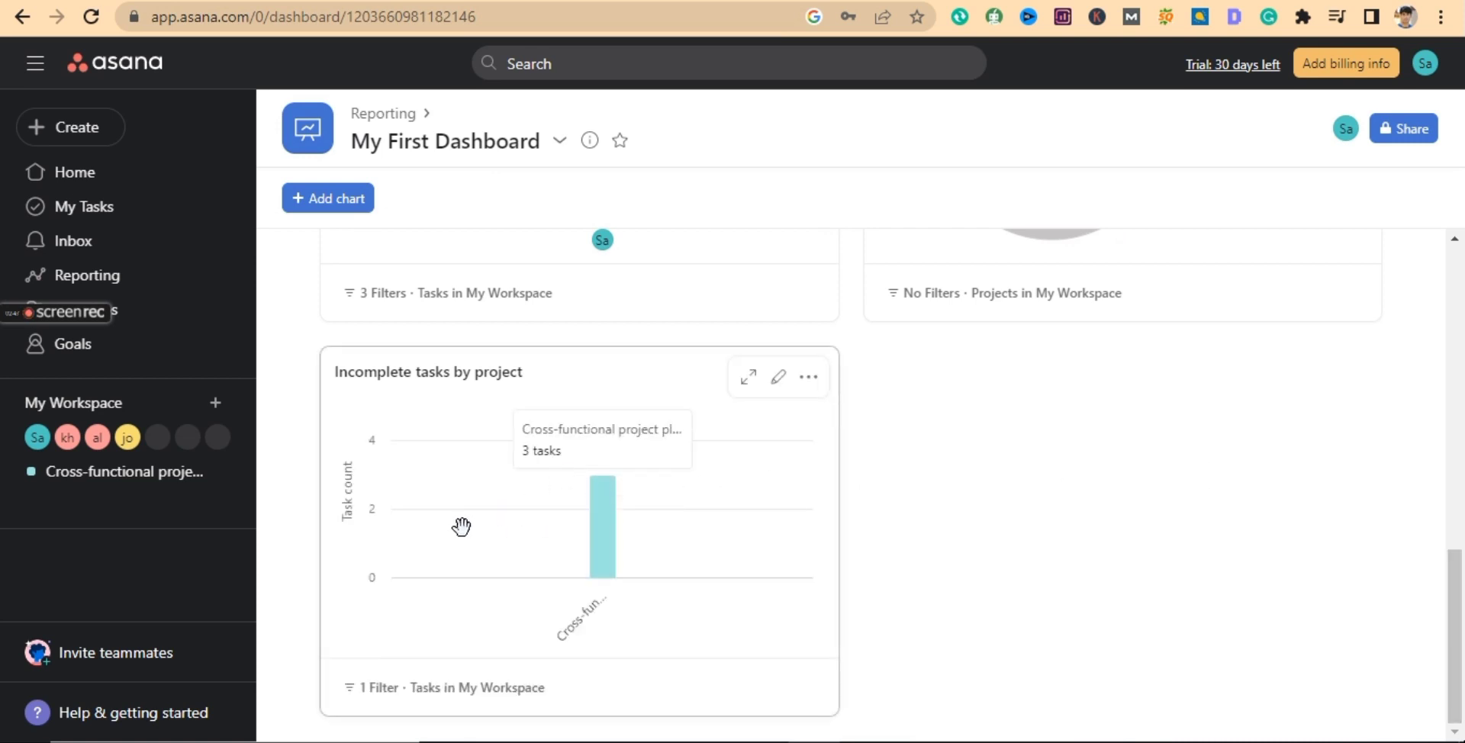
- Create a blank project named "Reporting project" in My Workspace with List as the default view, and open it
{"action": "left_click", "coordinate": [216, 404]}
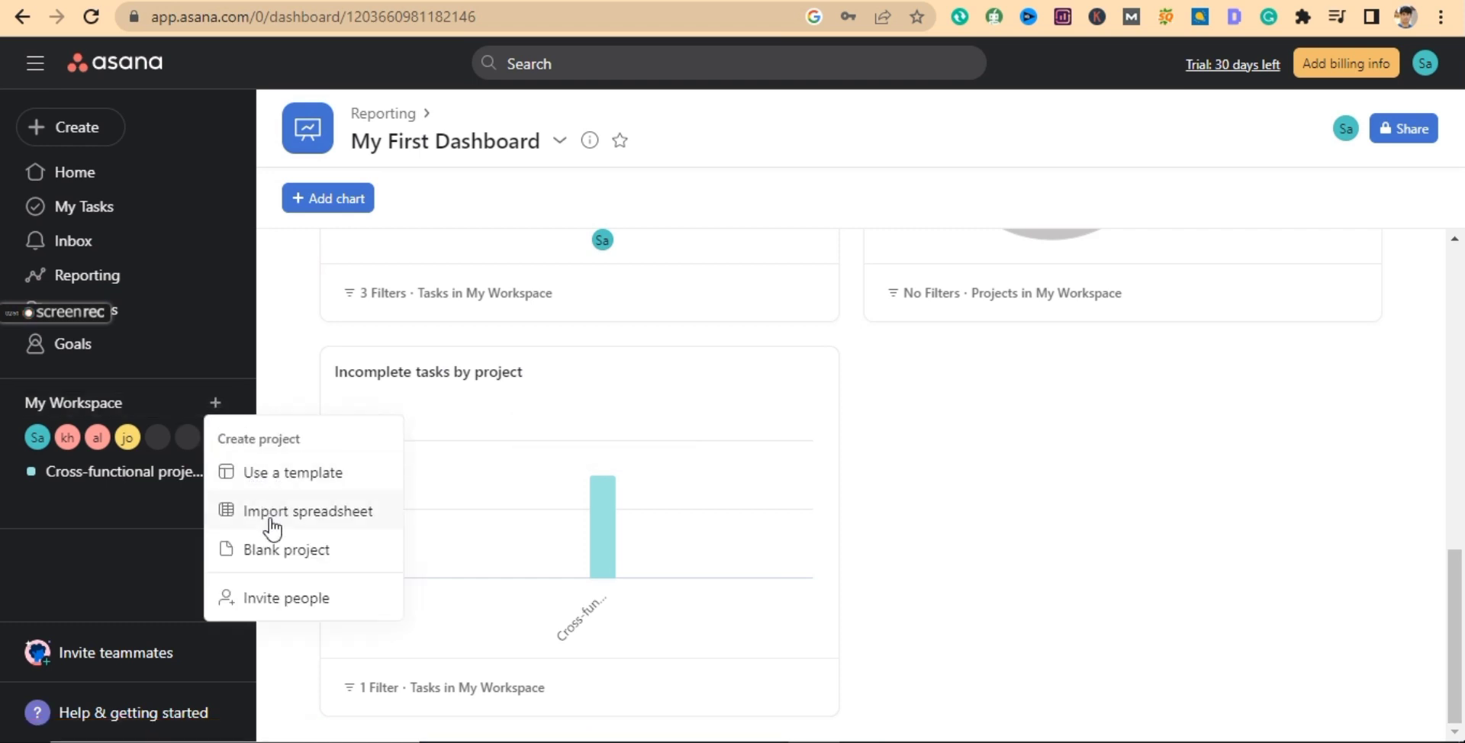
{"action": "left_click", "coordinate": [279, 551]}
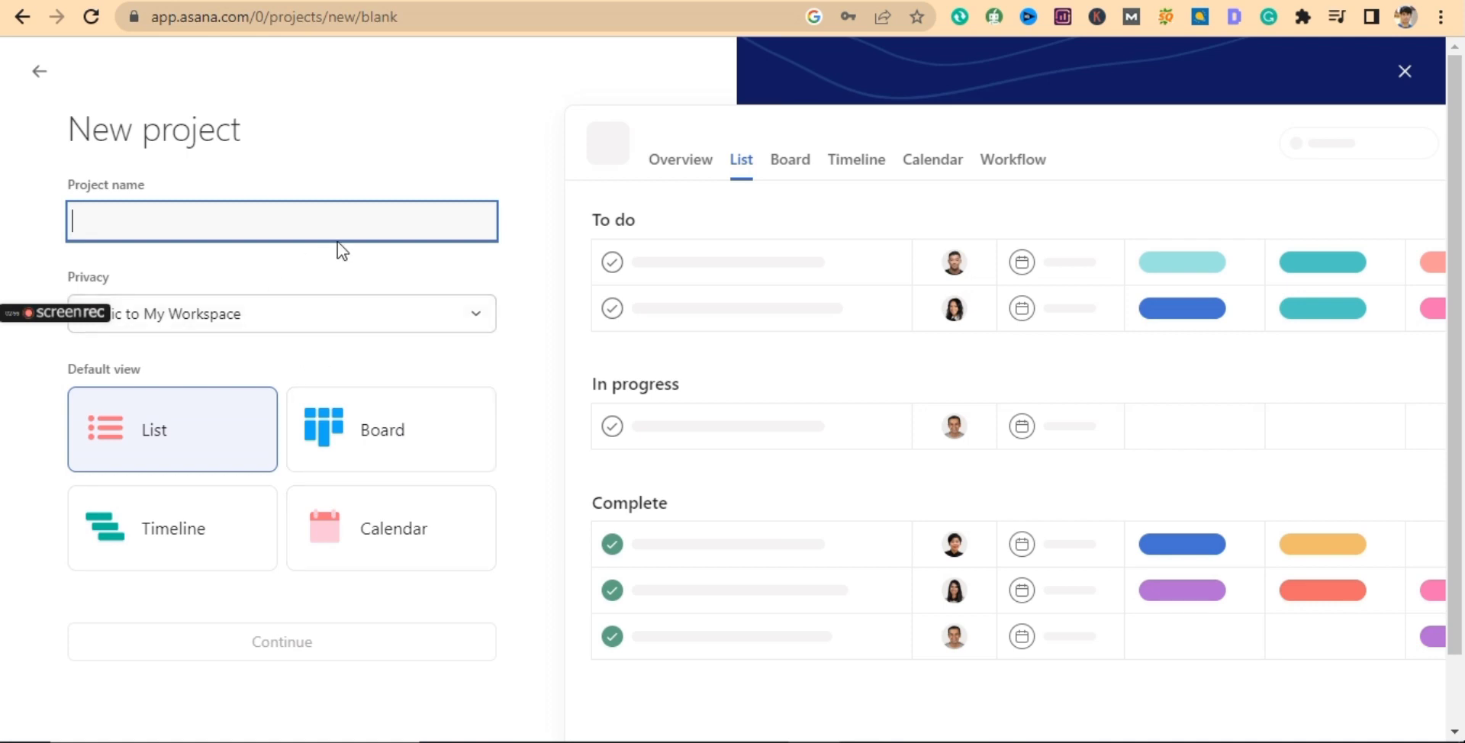
{"action": "type", "text": "Re"}
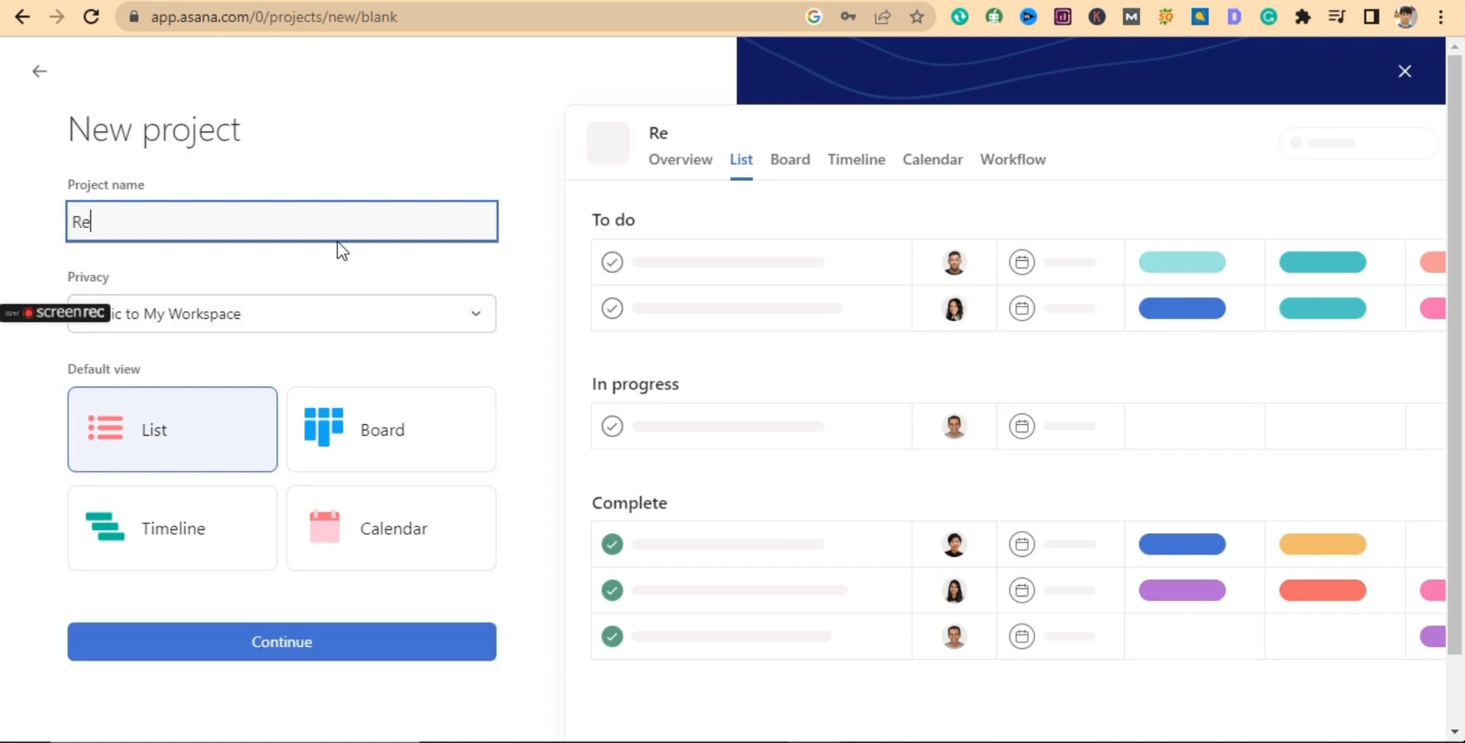
{"action": "type", "text": "porting pro"}
{"action": "key", "text": "BackSpace"}
{"action": "type", "text": "roject"}
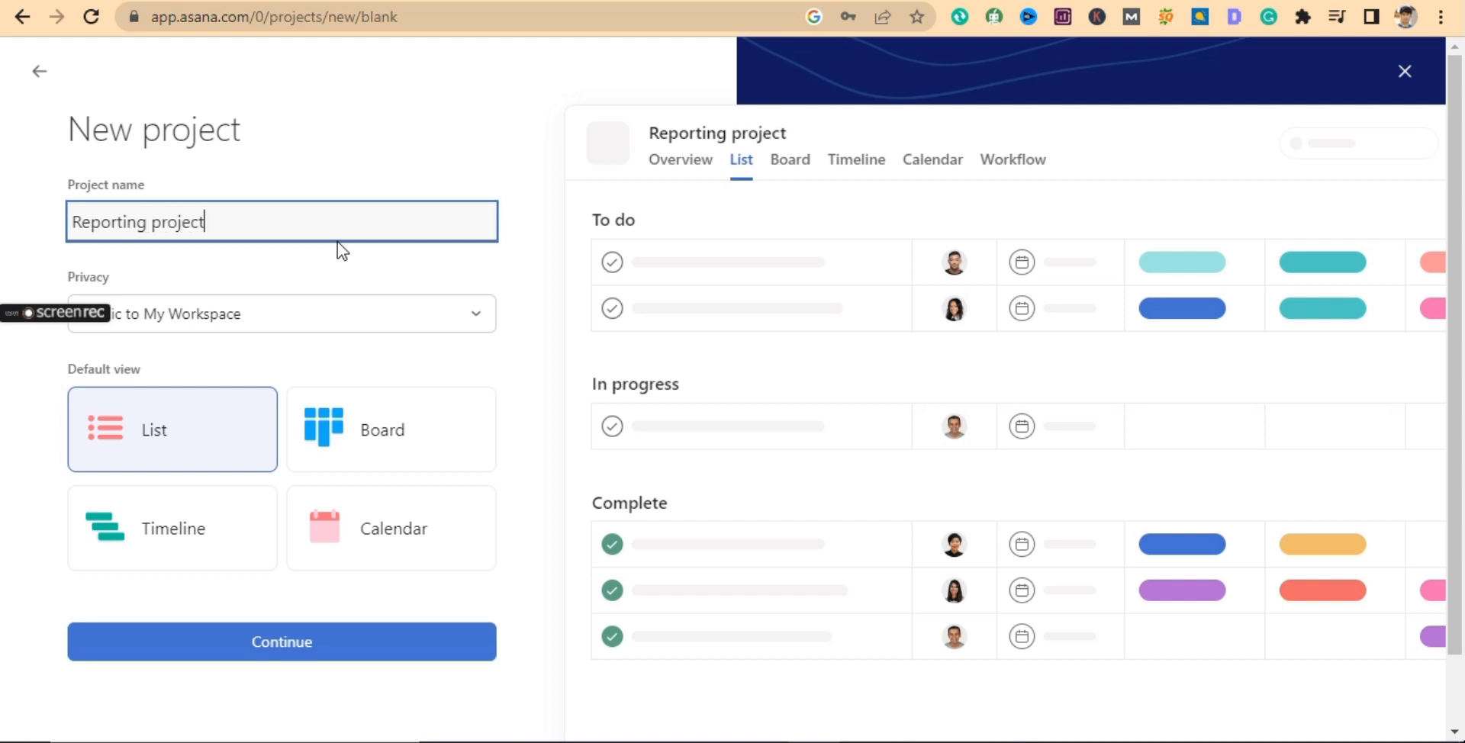
{"action": "left_click", "coordinate": [289, 643]}
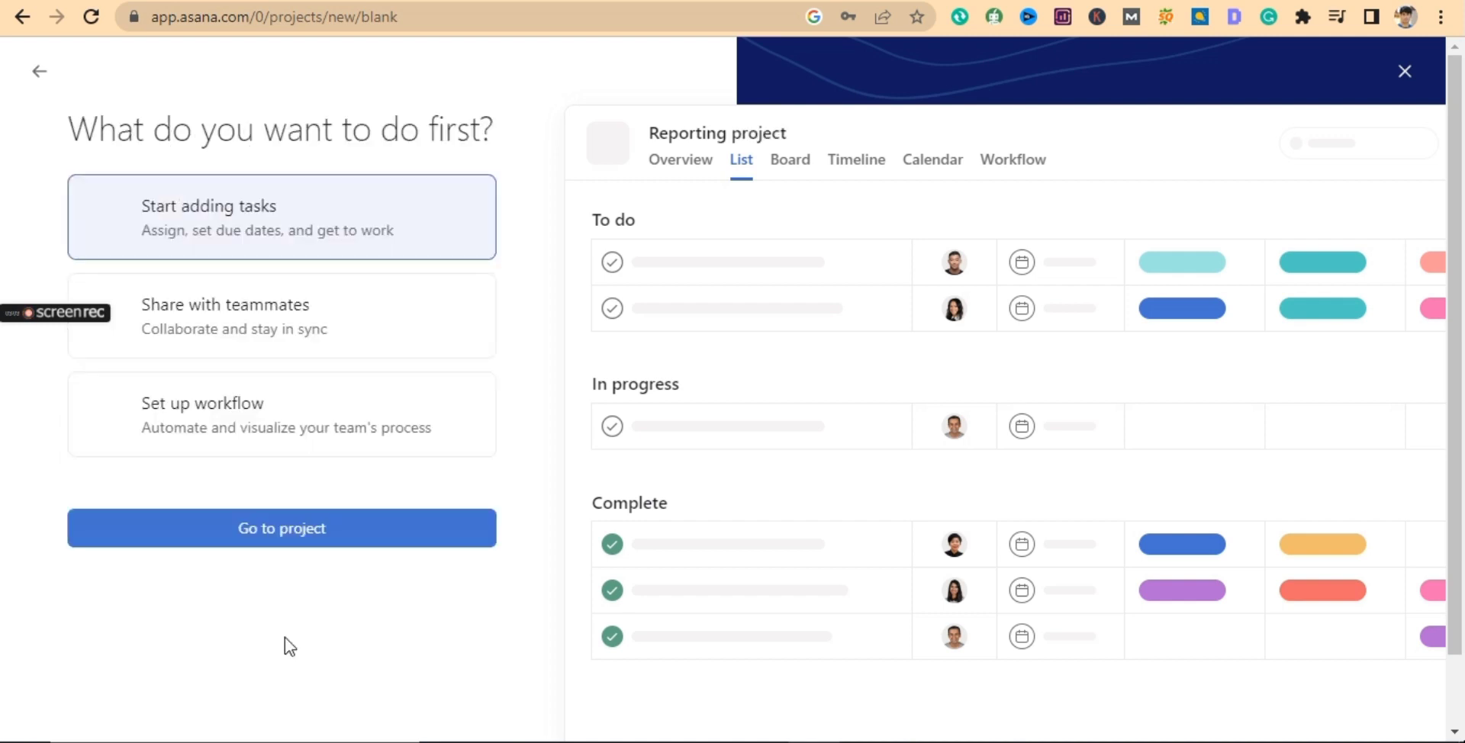
{"action": "left_click", "coordinate": [264, 528]}
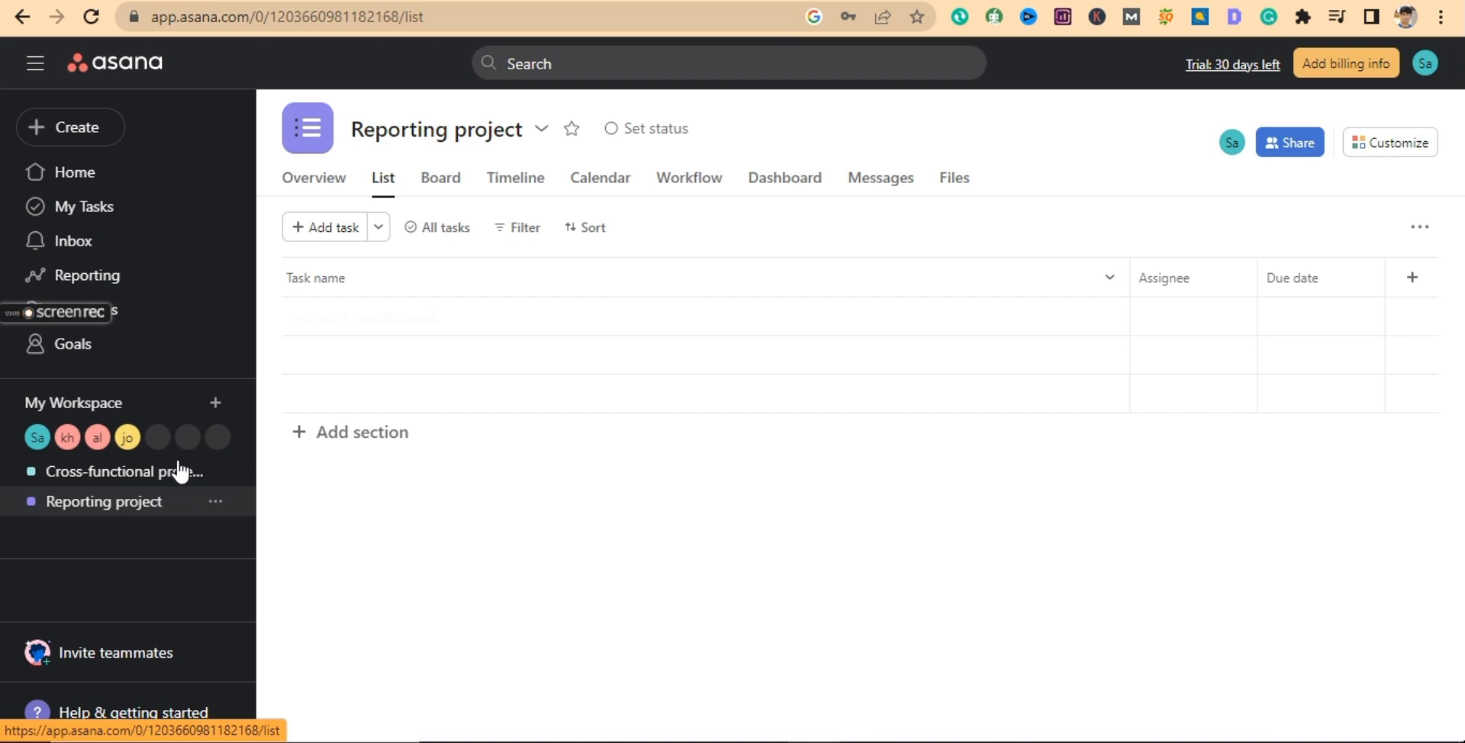
- Add tasks named "Planing", "Budget" and "resources" to the Reporting project's task list
{"action": "left_click", "coordinate": [346, 319]}
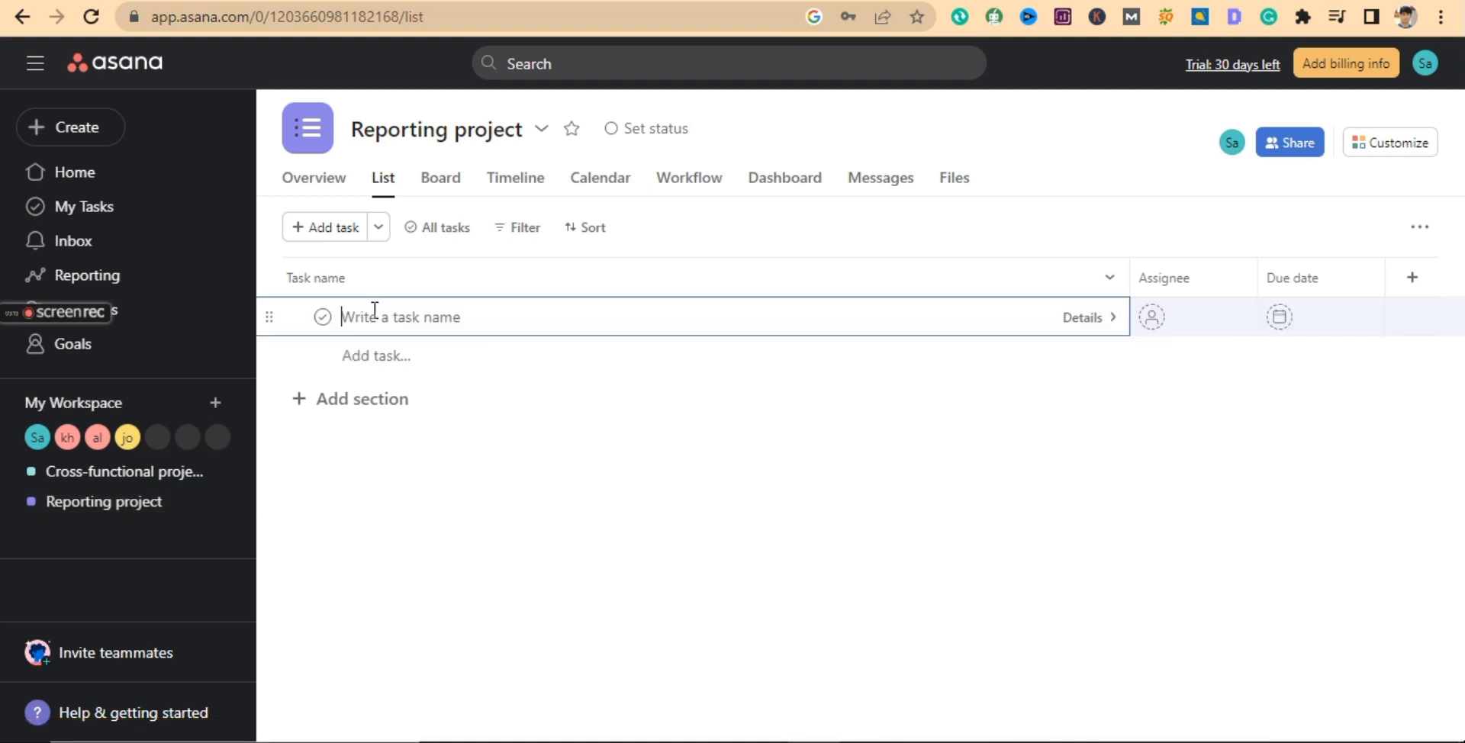
{"action": "type", "text": "Planing"}
{"action": "key", "text": "Return"}
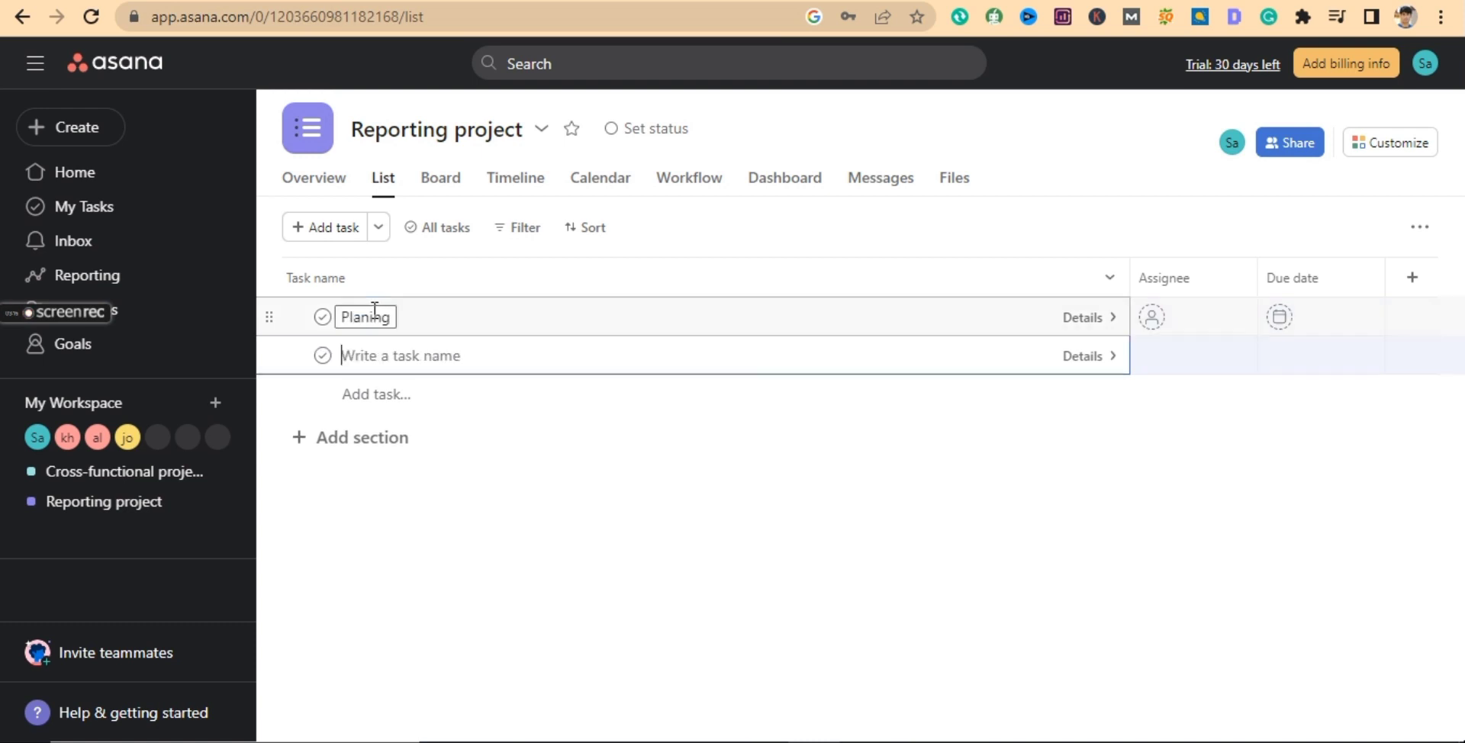
{"action": "type", "text": "Budget"}
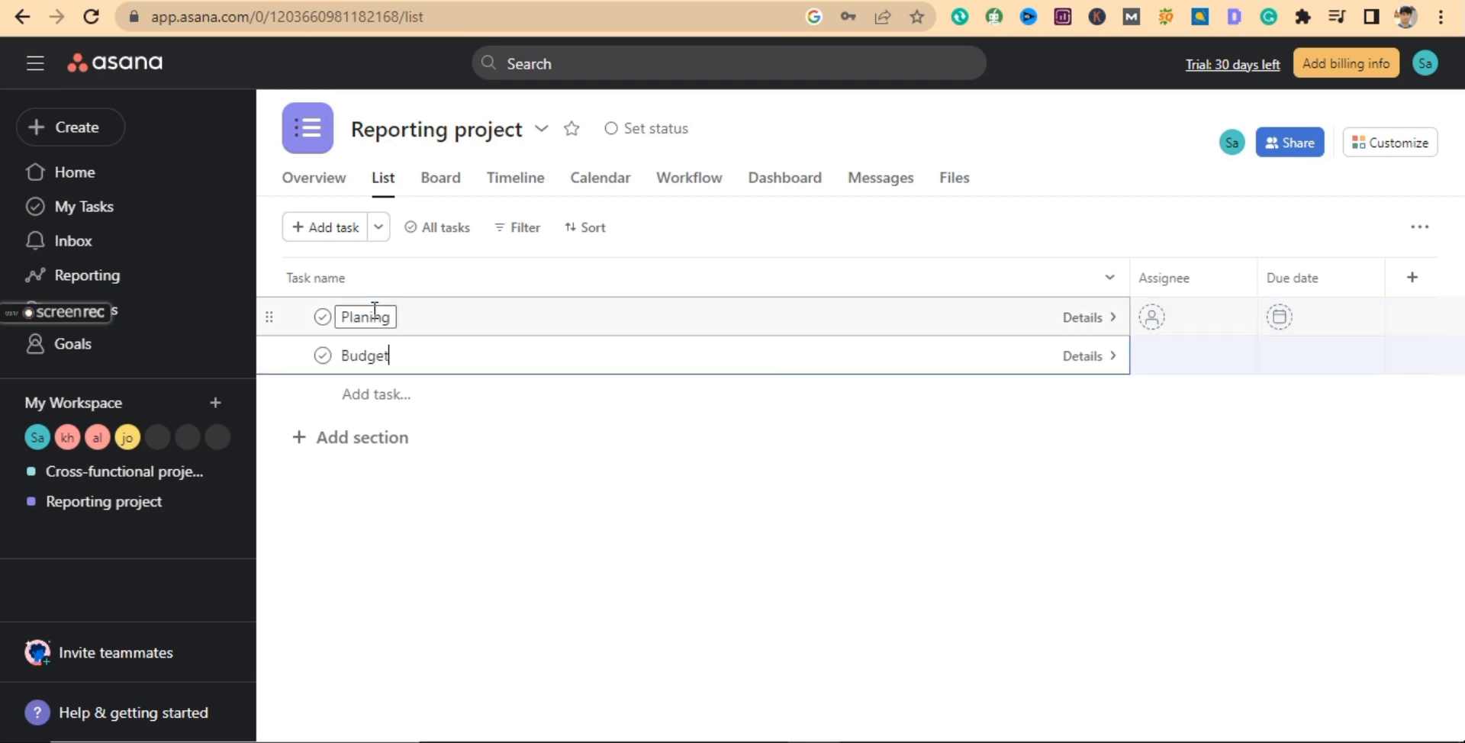
{"action": "key", "text": "Return"}
{"action": "type", "text": "In"}
{"action": "key", "text": "BackSpace"}
{"action": "key", "text": "BackSpace"}
{"action": "type", "text": "resources"}
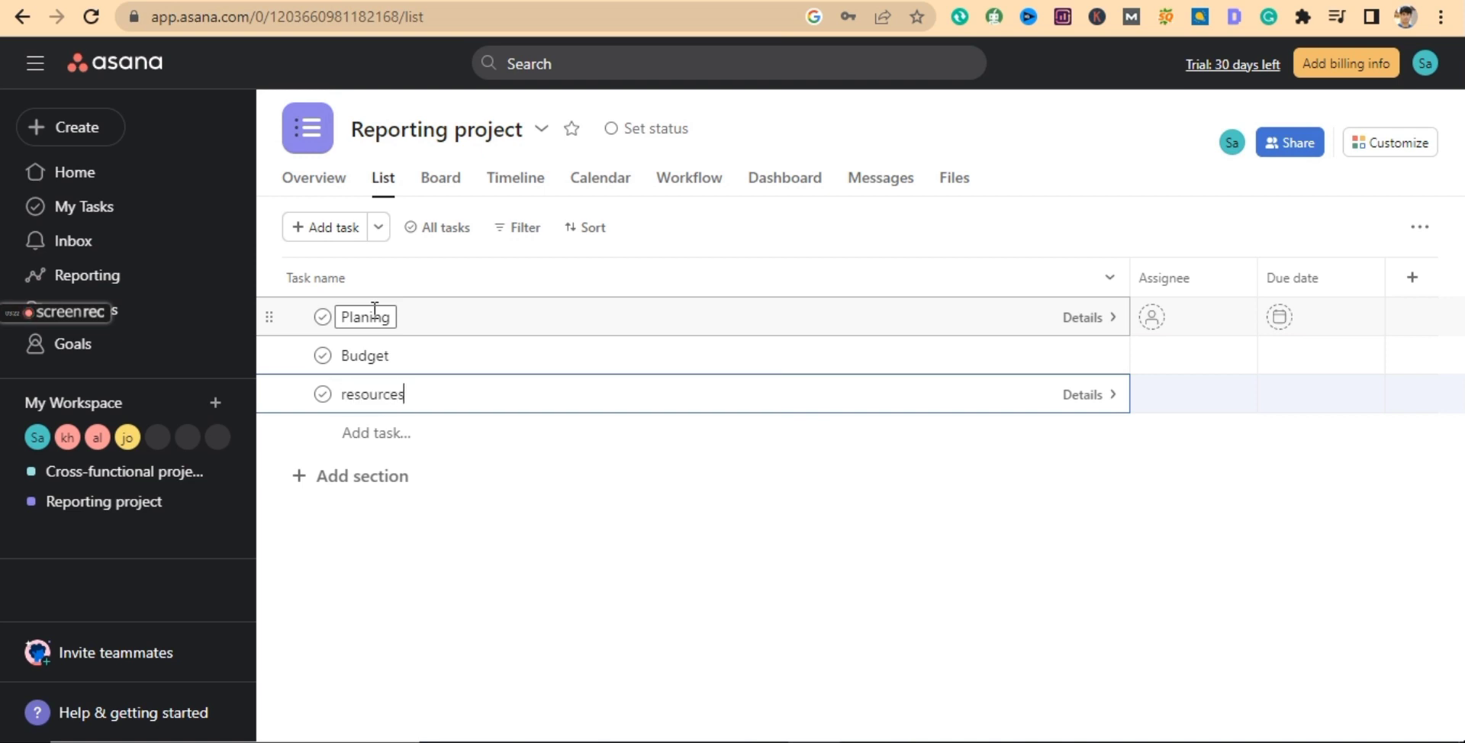
{"action": "key", "text": "Return"}
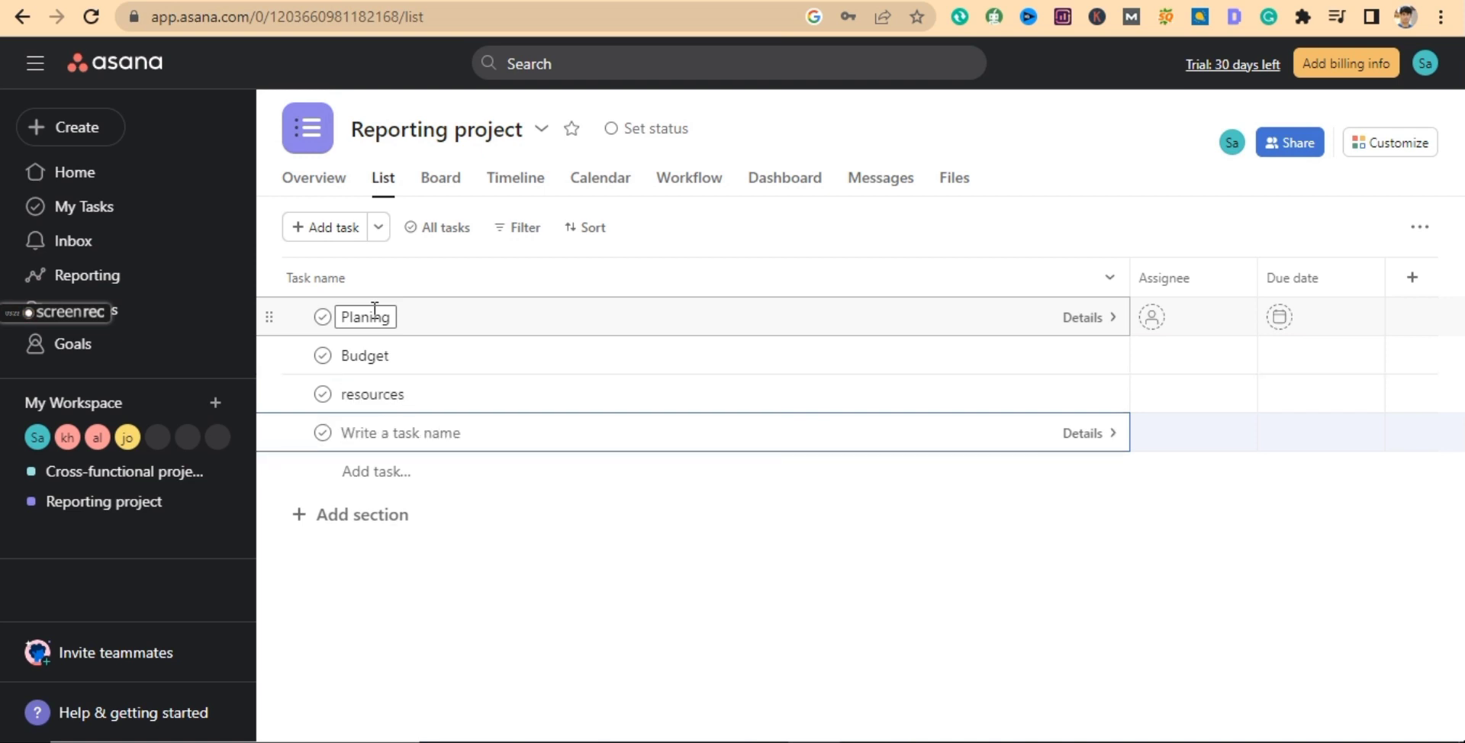
- Continue the Reporting project's task list with tasks named "Risk", "Project management" and "Communication"
{"action": "type", "text": "R"}
{"action": "key", "text": "Return"}
{"action": "type", "text": "Project management"}
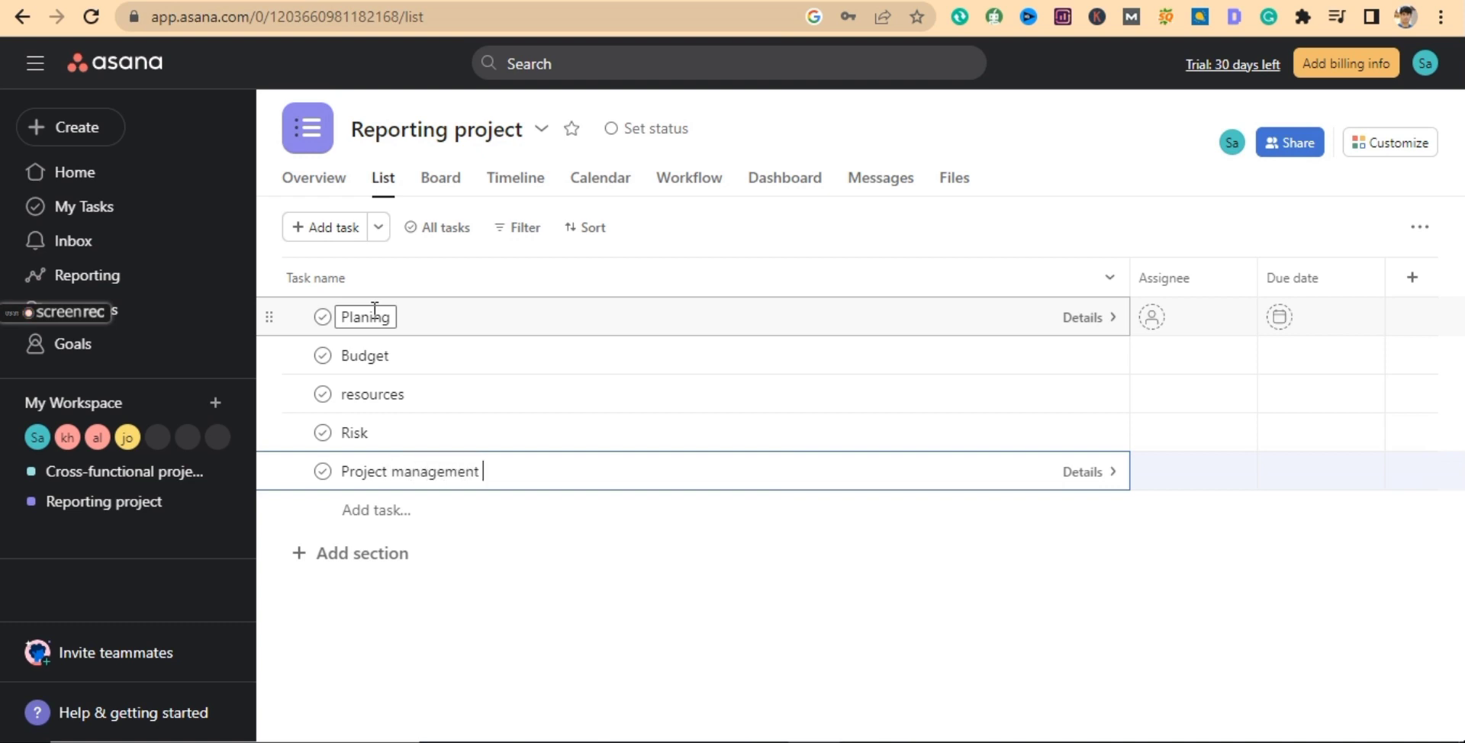
{"action": "key", "text": "Return"}
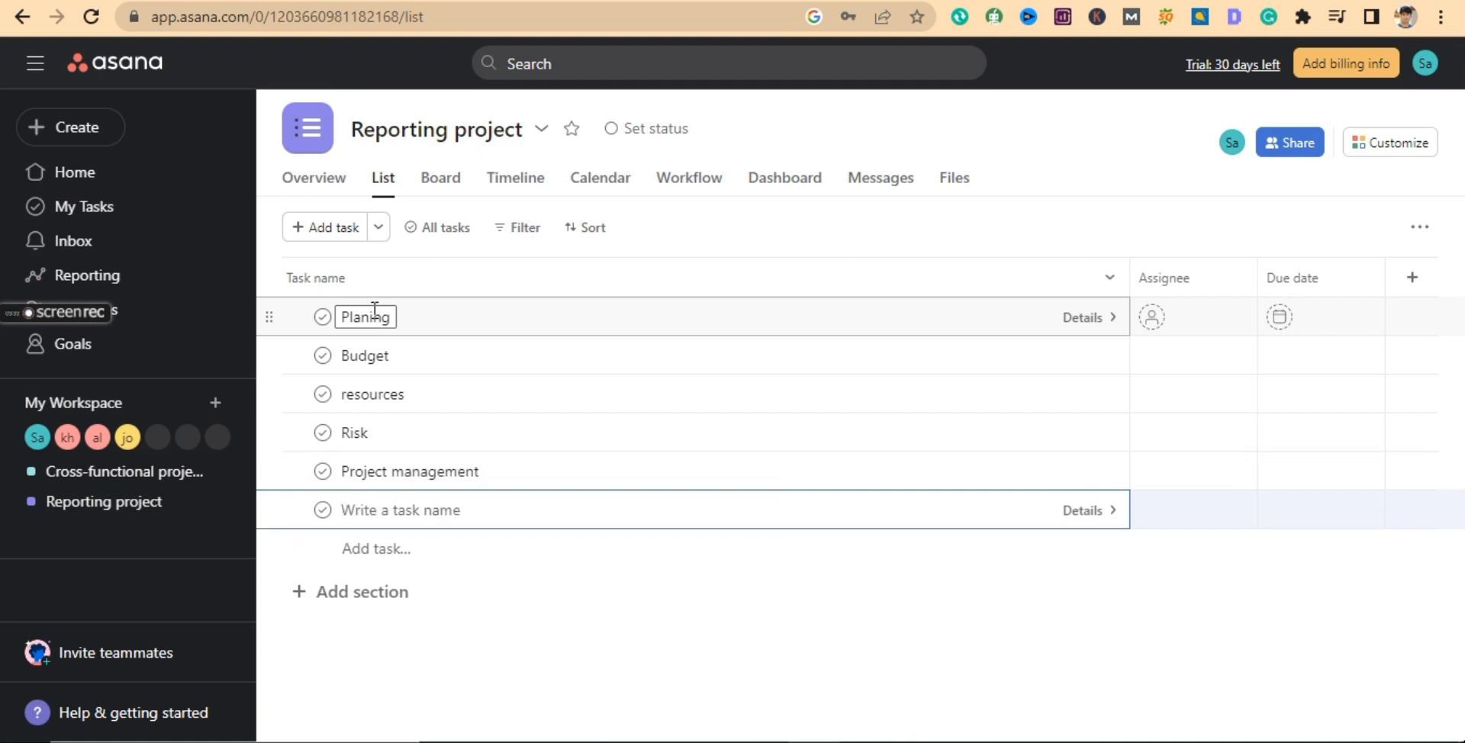
{"action": "type", "text": "Communication"}
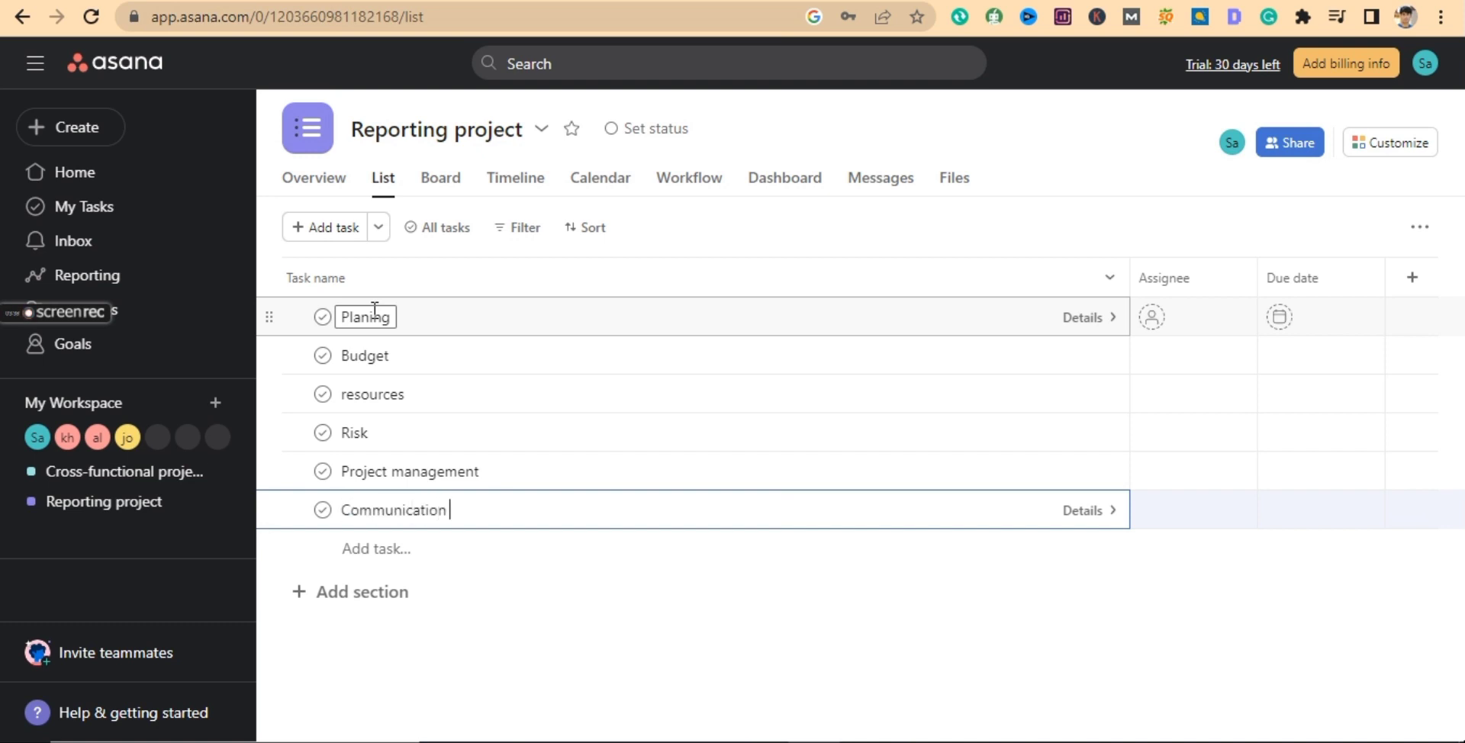
{"action": "key", "text": "Return"}
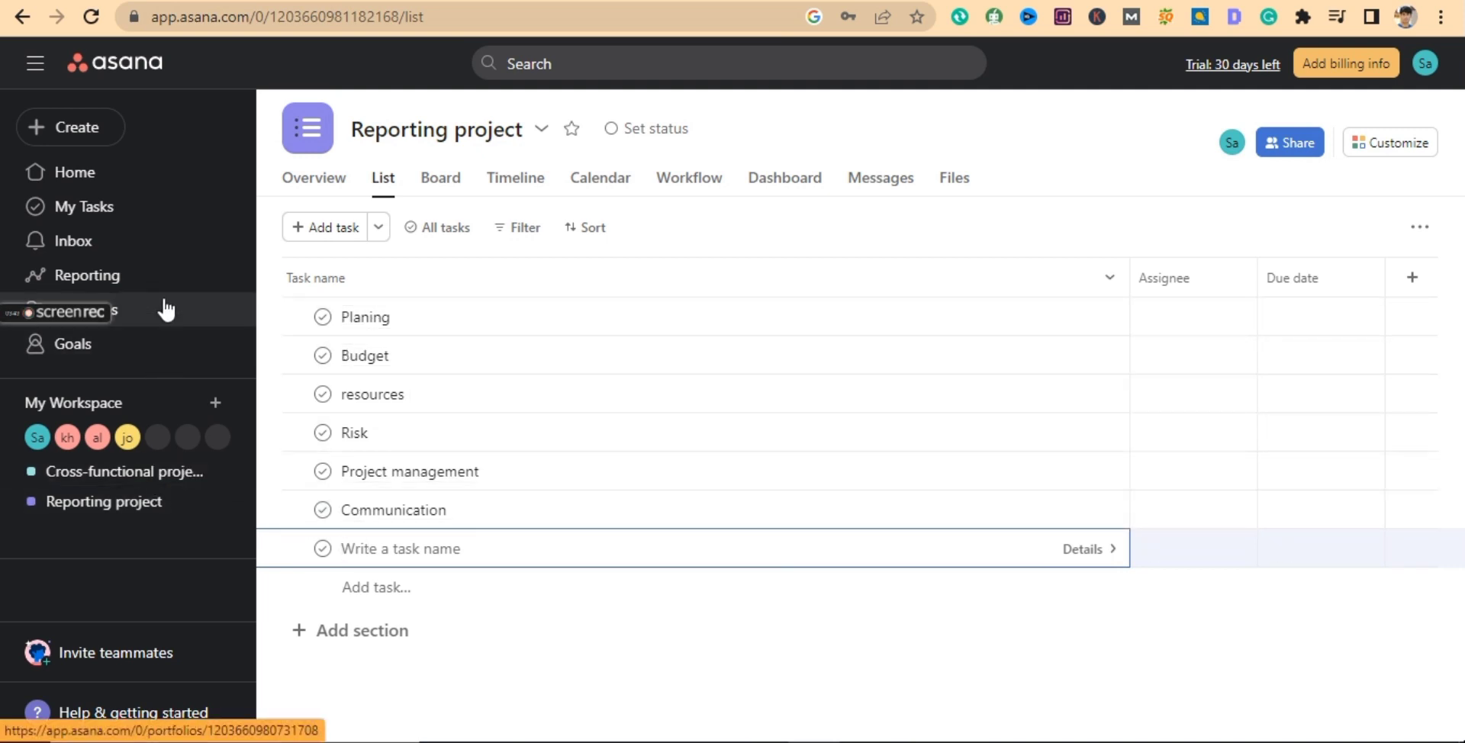
- Open My First Dashboard from Reporting and look at the last Incomplete tasks by project chart and its additional options
{"action": "left_click", "coordinate": [112, 281]}
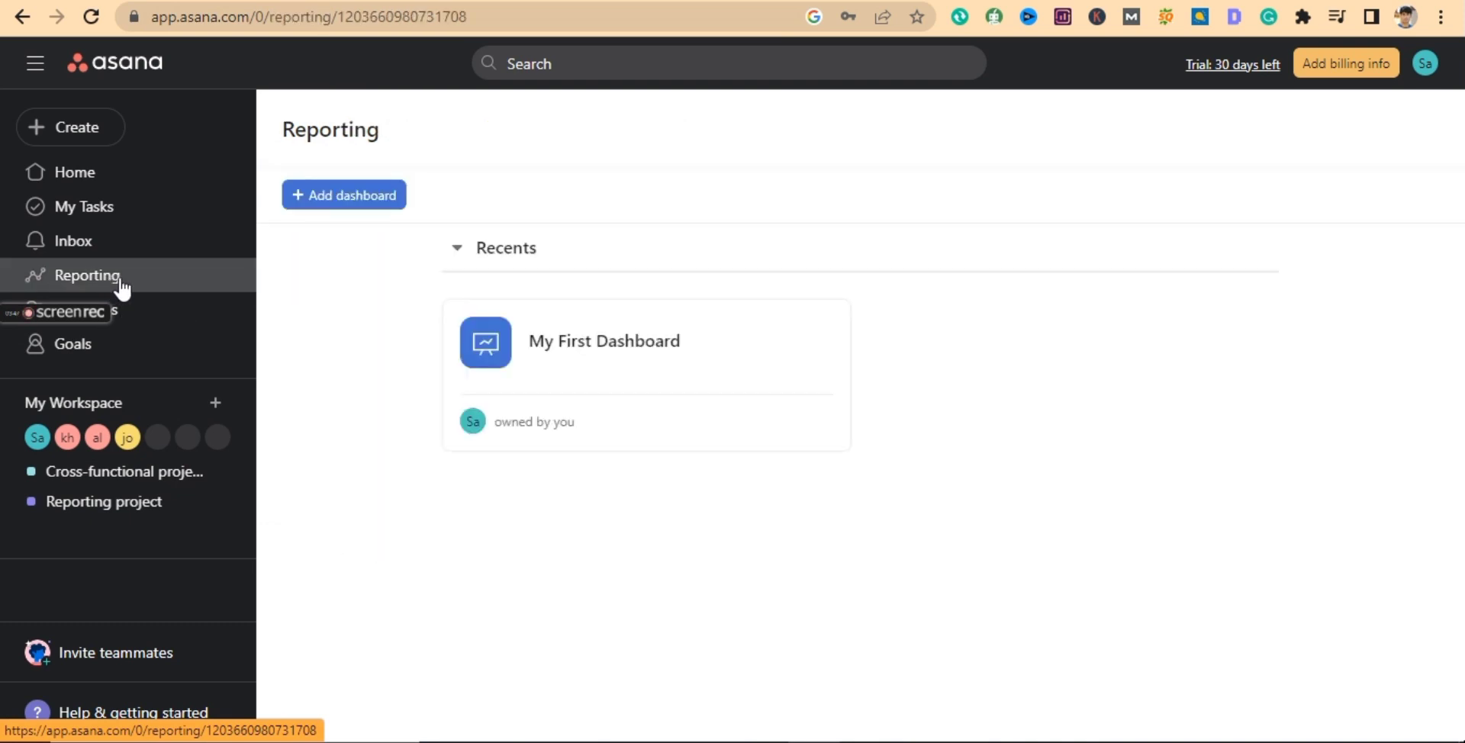
{"action": "left_click", "coordinate": [593, 345]}
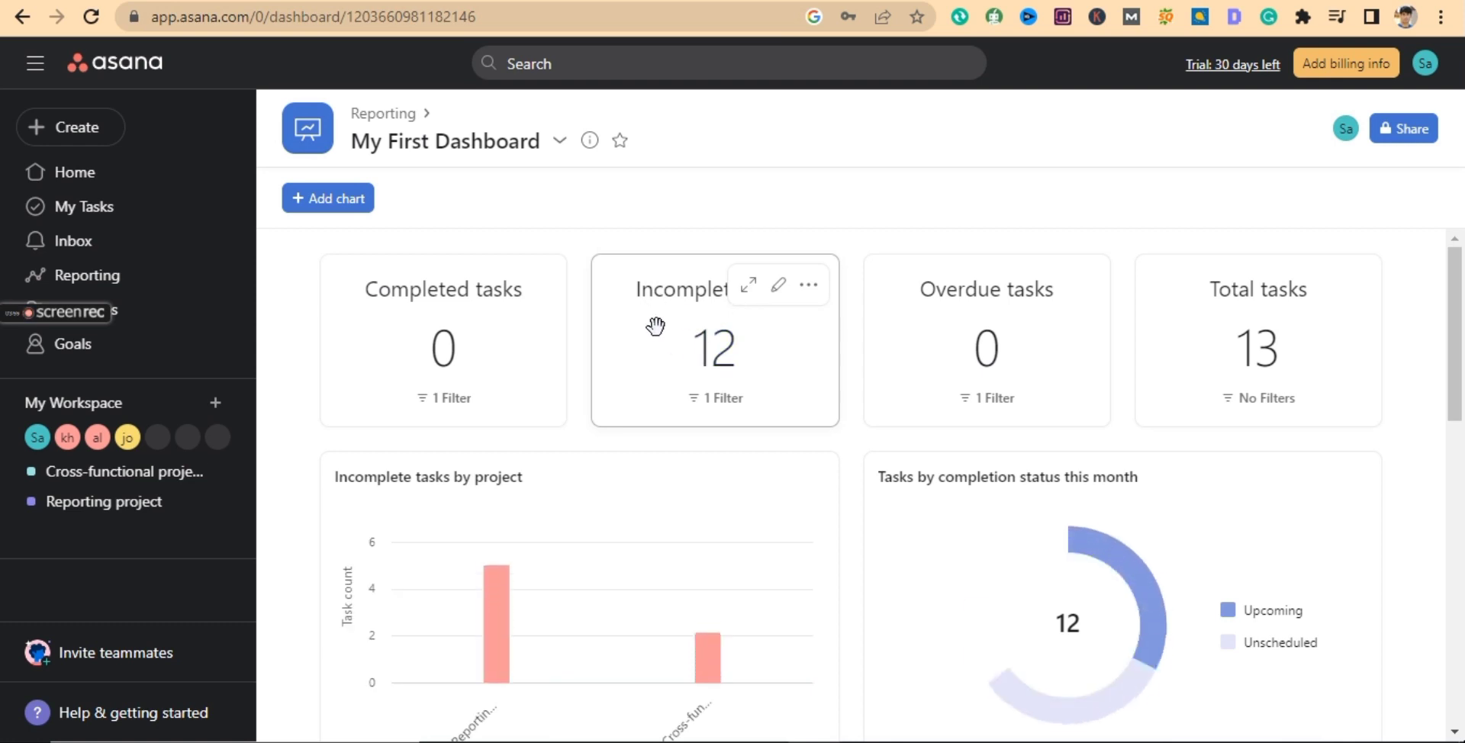
{"action": "left_click_drag", "start_coordinate": [1459, 298], "coordinate": [1462, 599]}
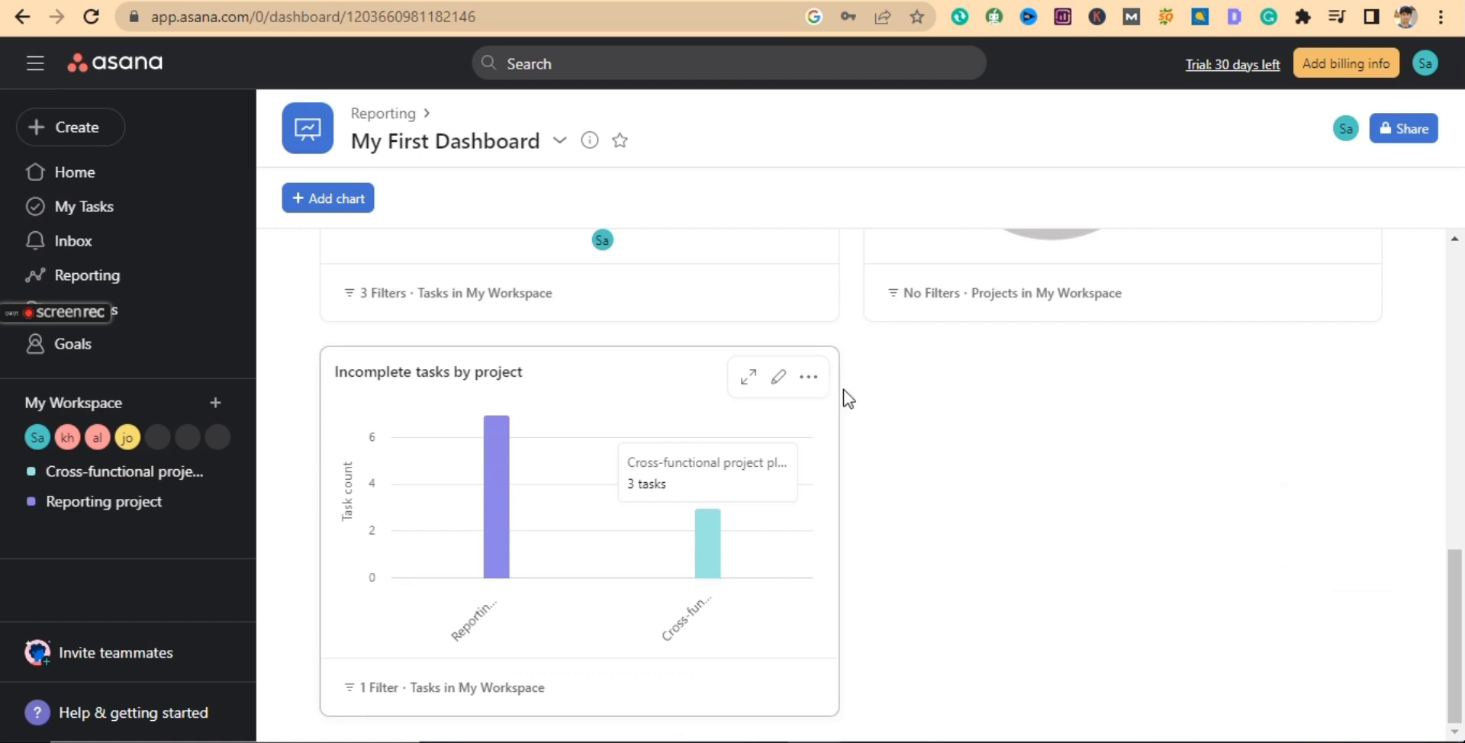
{"action": "left_click", "coordinate": [807, 378]}
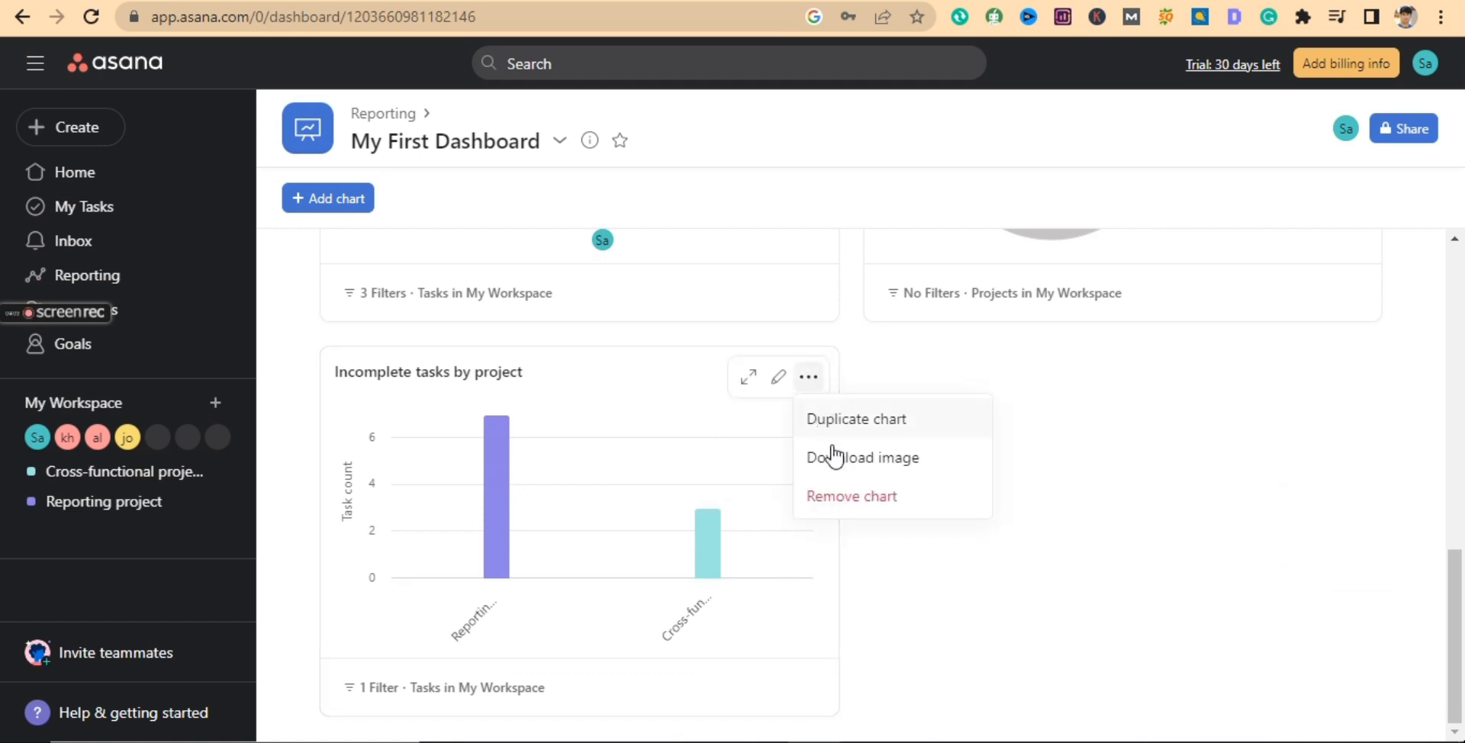
{"action": "left_click", "coordinate": [605, 411]}
- Try the Line style on the last Incomplete tasks by project chart, return it to Column, and close the editor without saving
{"action": "left_click", "coordinate": [778, 377]}
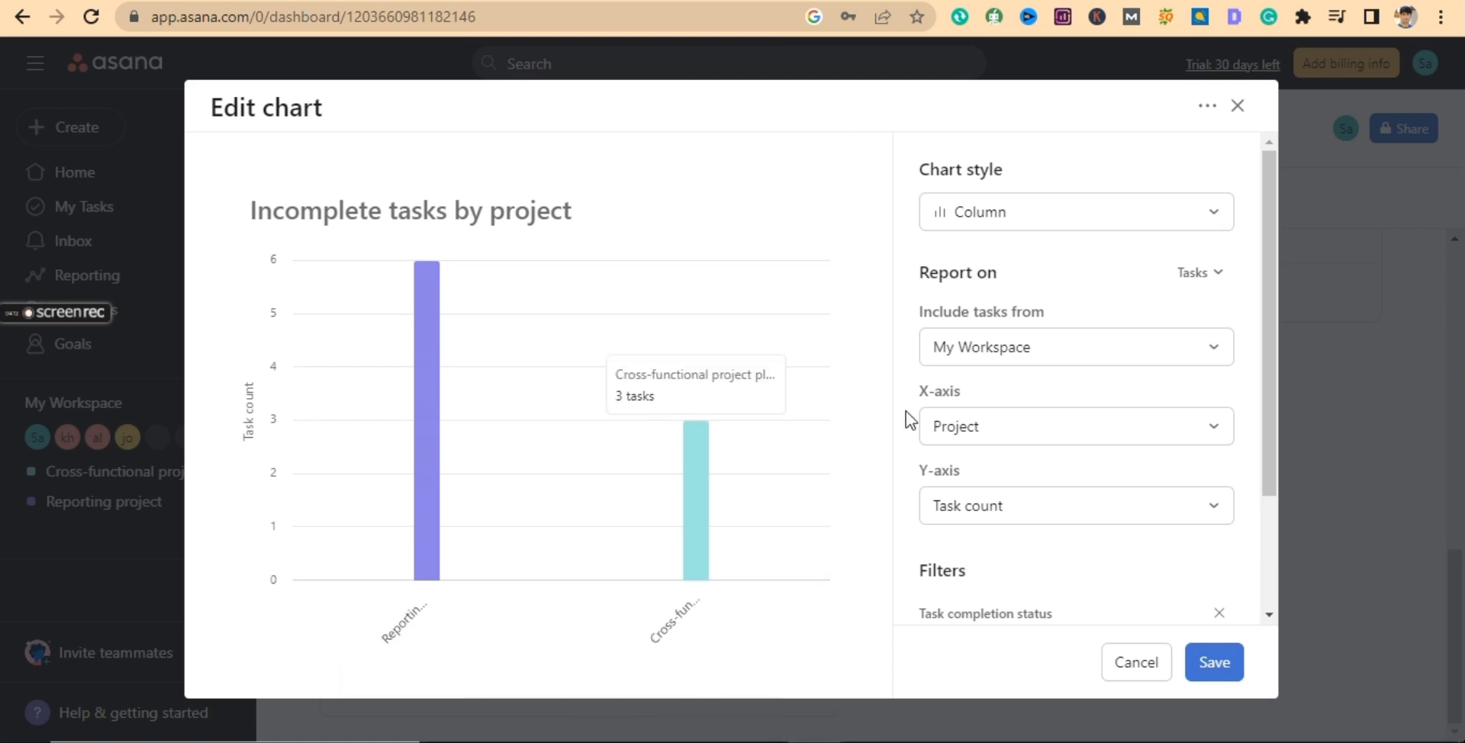
{"action": "left_click", "coordinate": [1096, 222]}
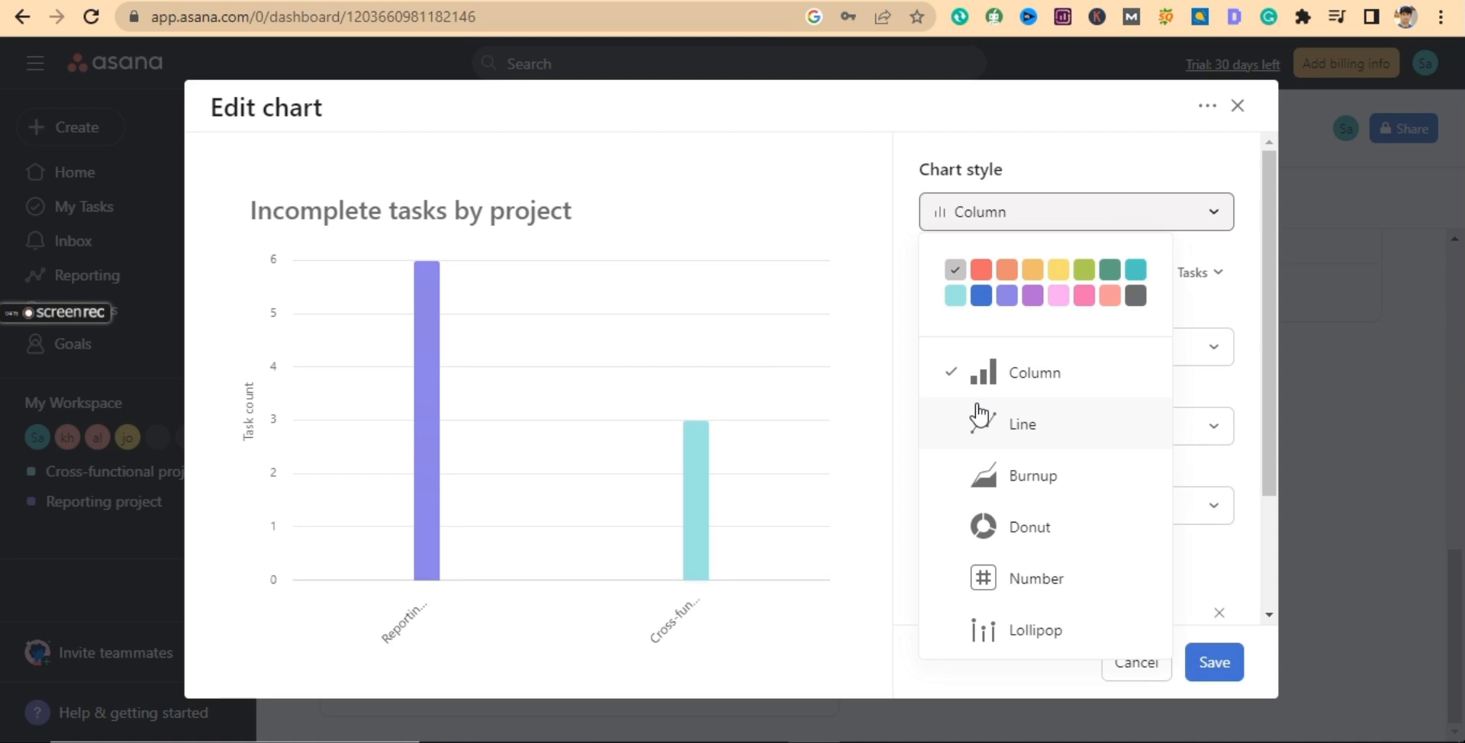
{"action": "left_click", "coordinate": [981, 416]}
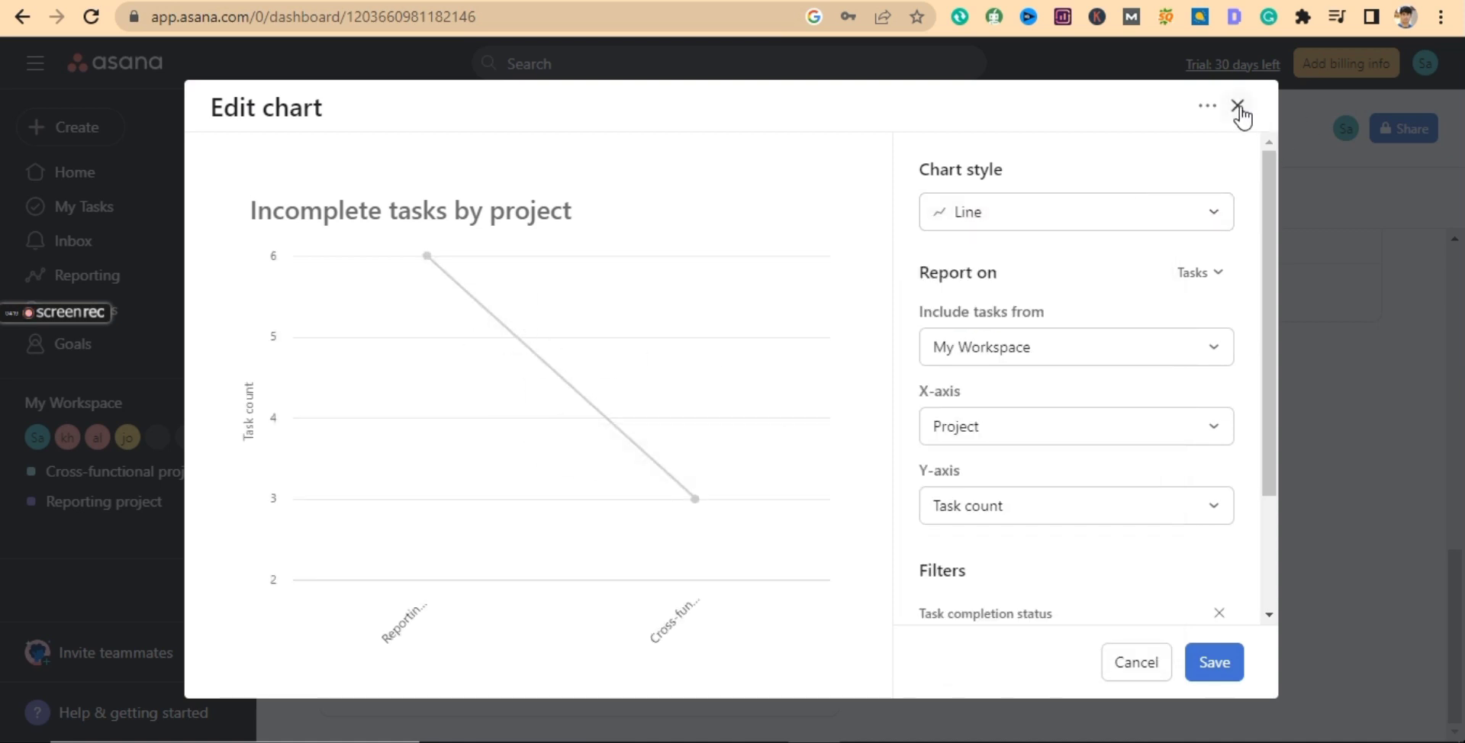
{"action": "left_click", "coordinate": [1193, 199]}
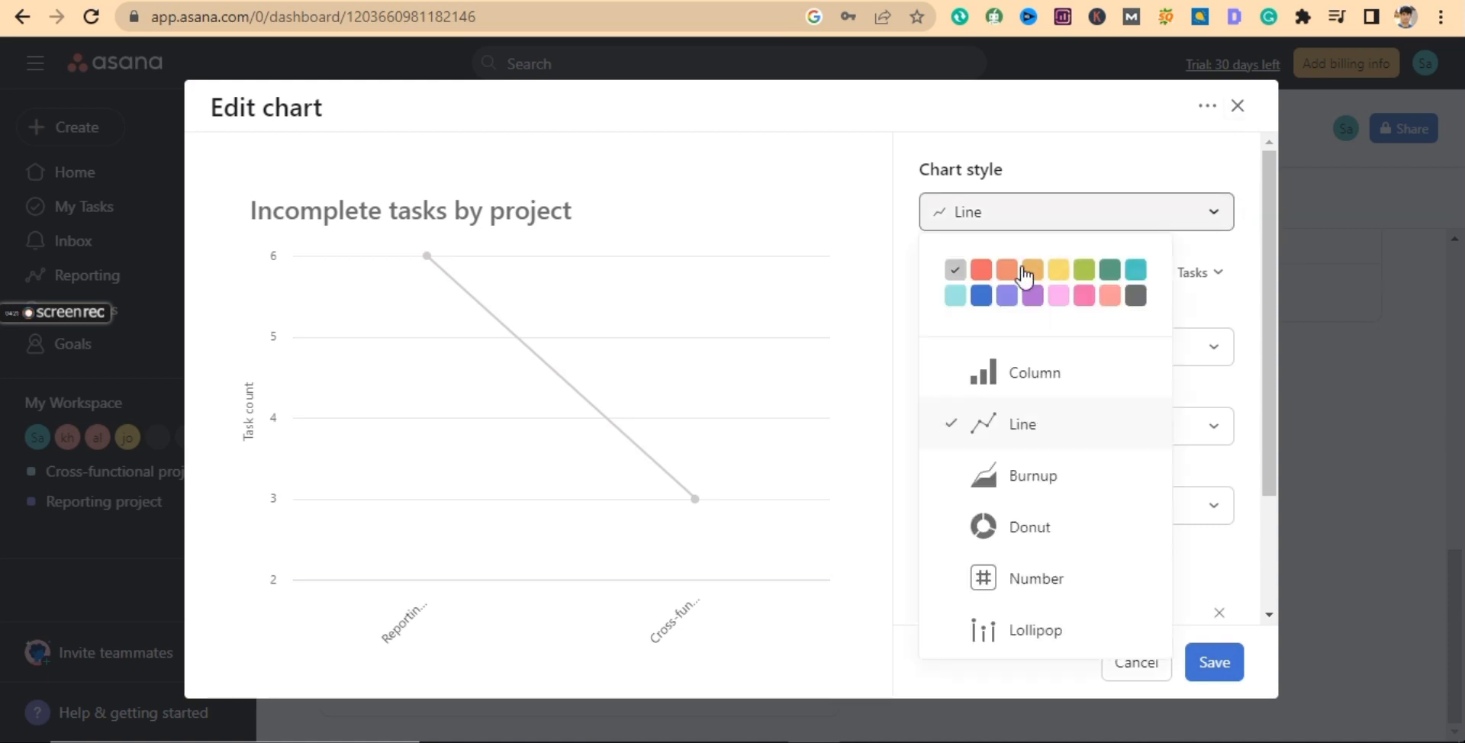
{"action": "left_click", "coordinate": [1012, 363]}
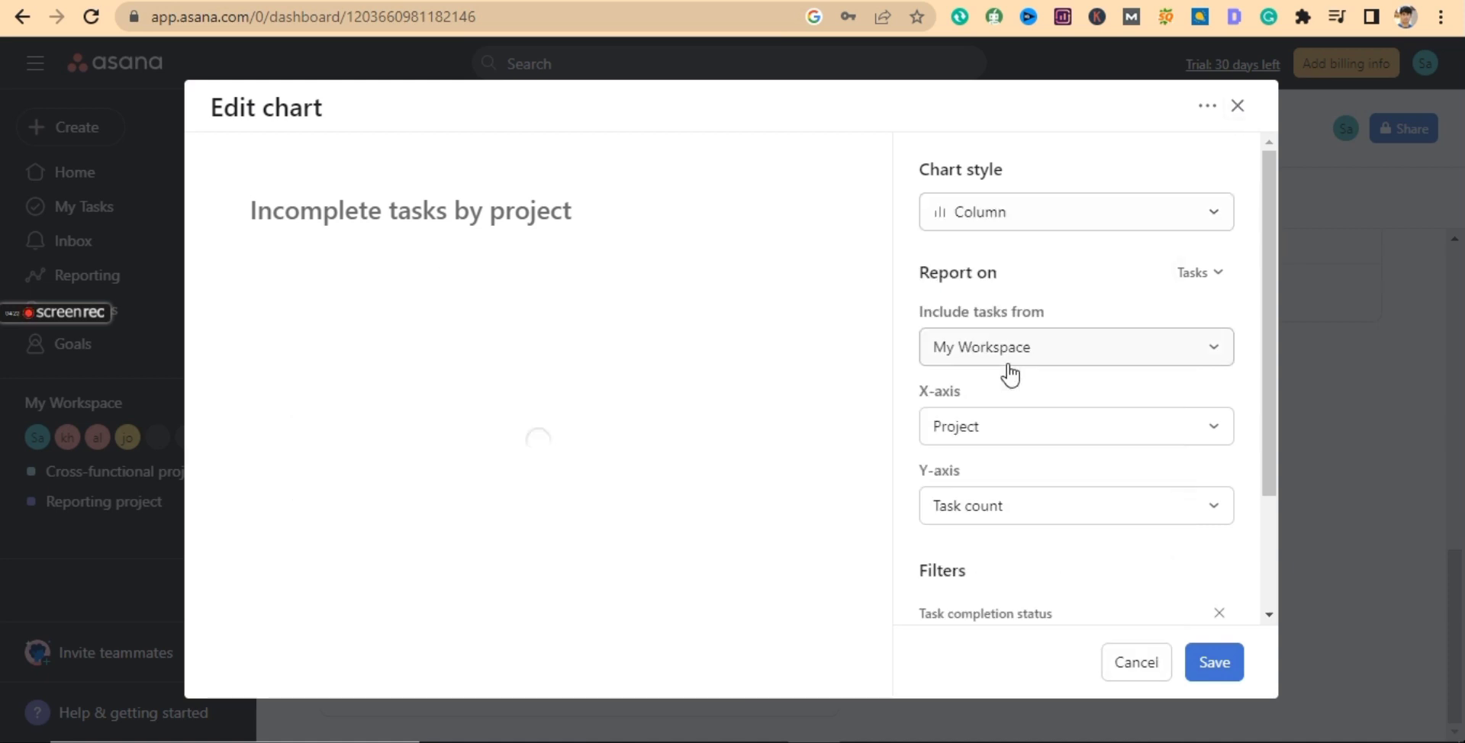
{"action": "left_click", "coordinate": [1236, 106]}
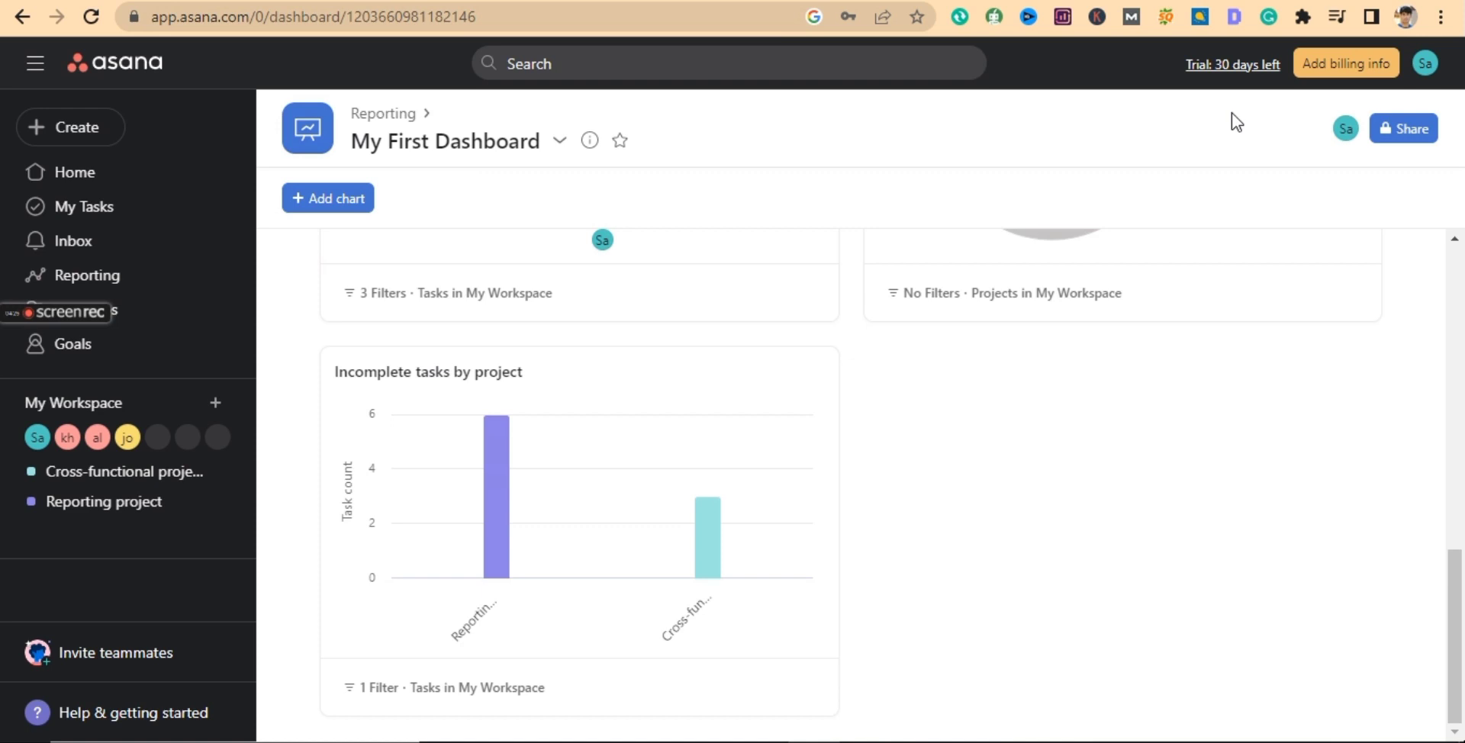
{"action": "left_click", "coordinate": [560, 139]}
{"action": "left_click", "coordinate": [582, 180]}
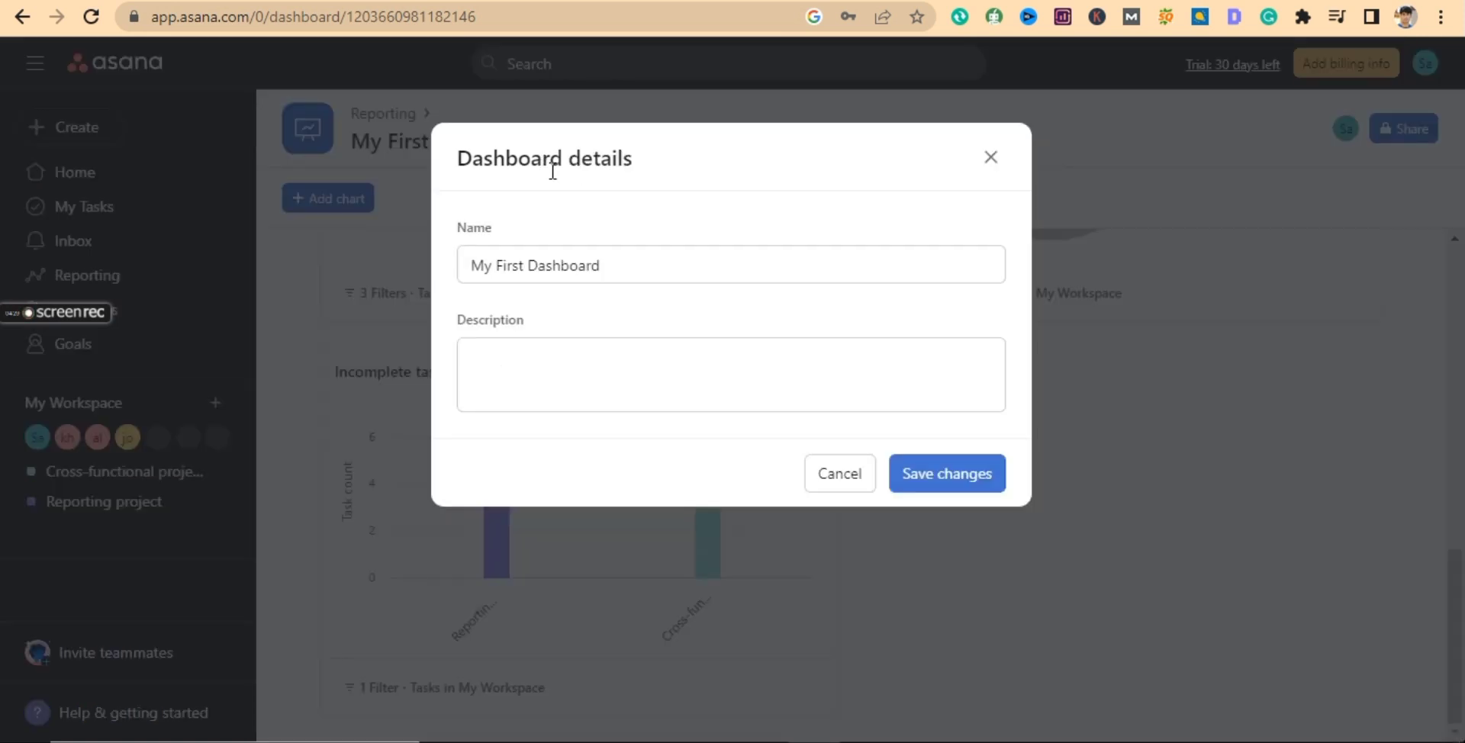
{"action": "left_click_drag", "start_coordinate": [595, 275], "coordinate": [465, 256]}
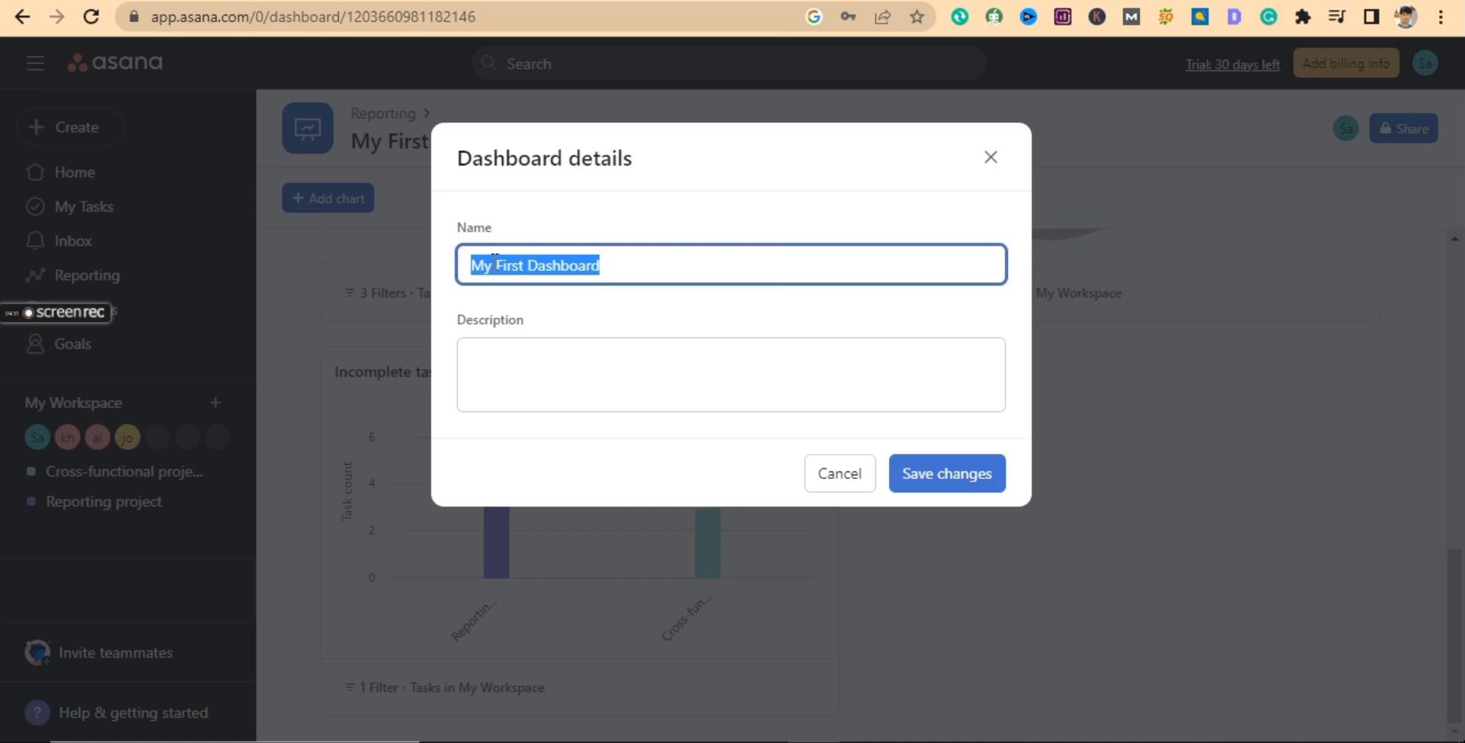
{"action": "left_click", "coordinate": [839, 480]}
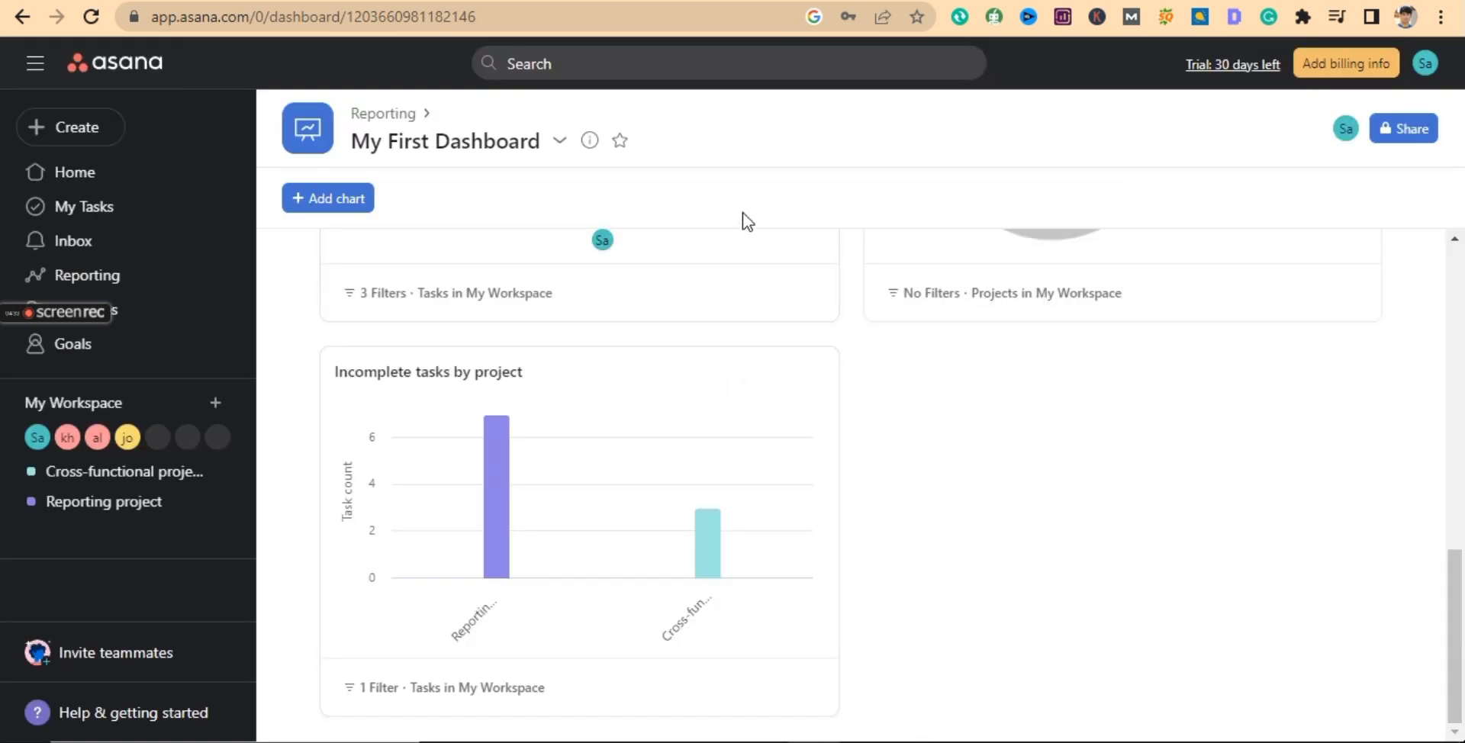
- Add My First Dashboard to the favorites, then collapse and re-expand the Favorites section
{"action": "left_click", "coordinate": [620, 142]}
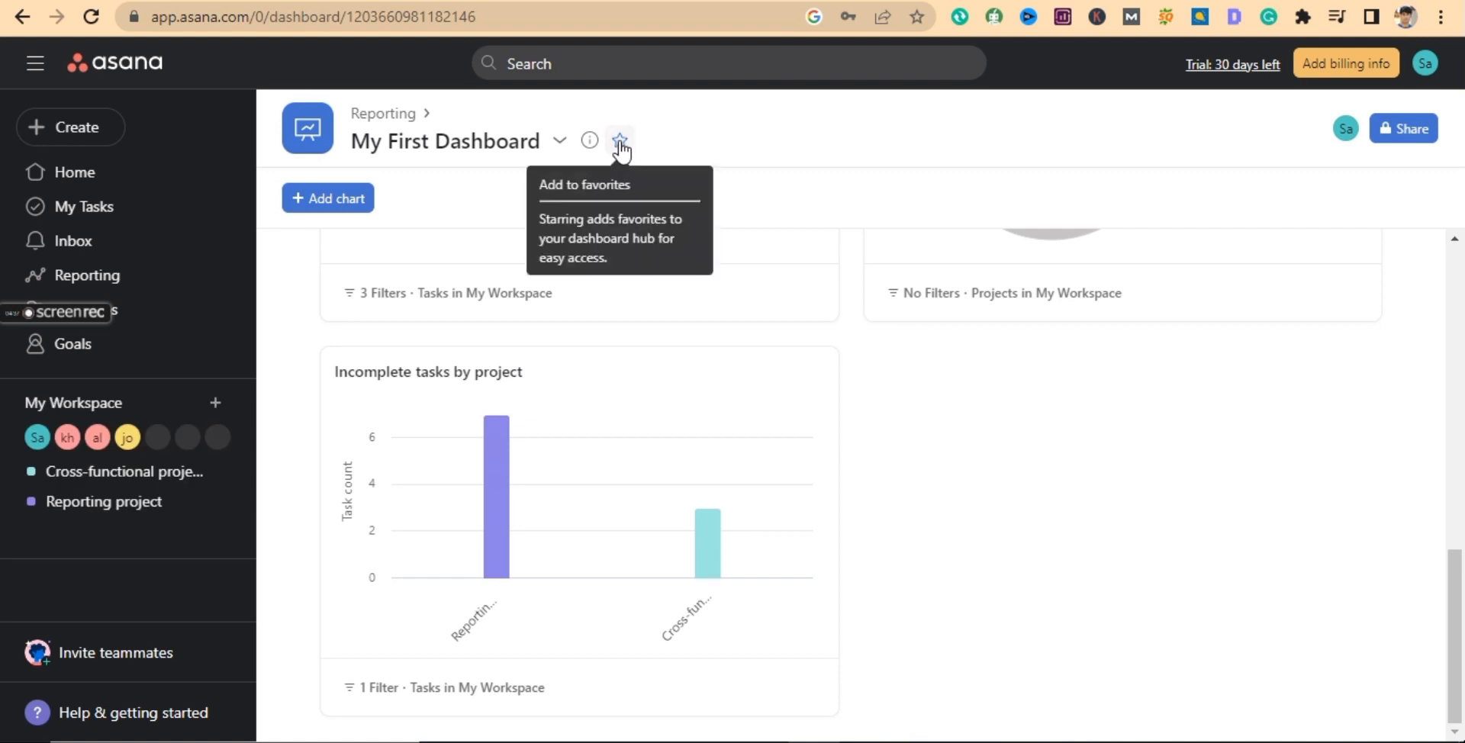
{"action": "left_click", "coordinate": [621, 142]}
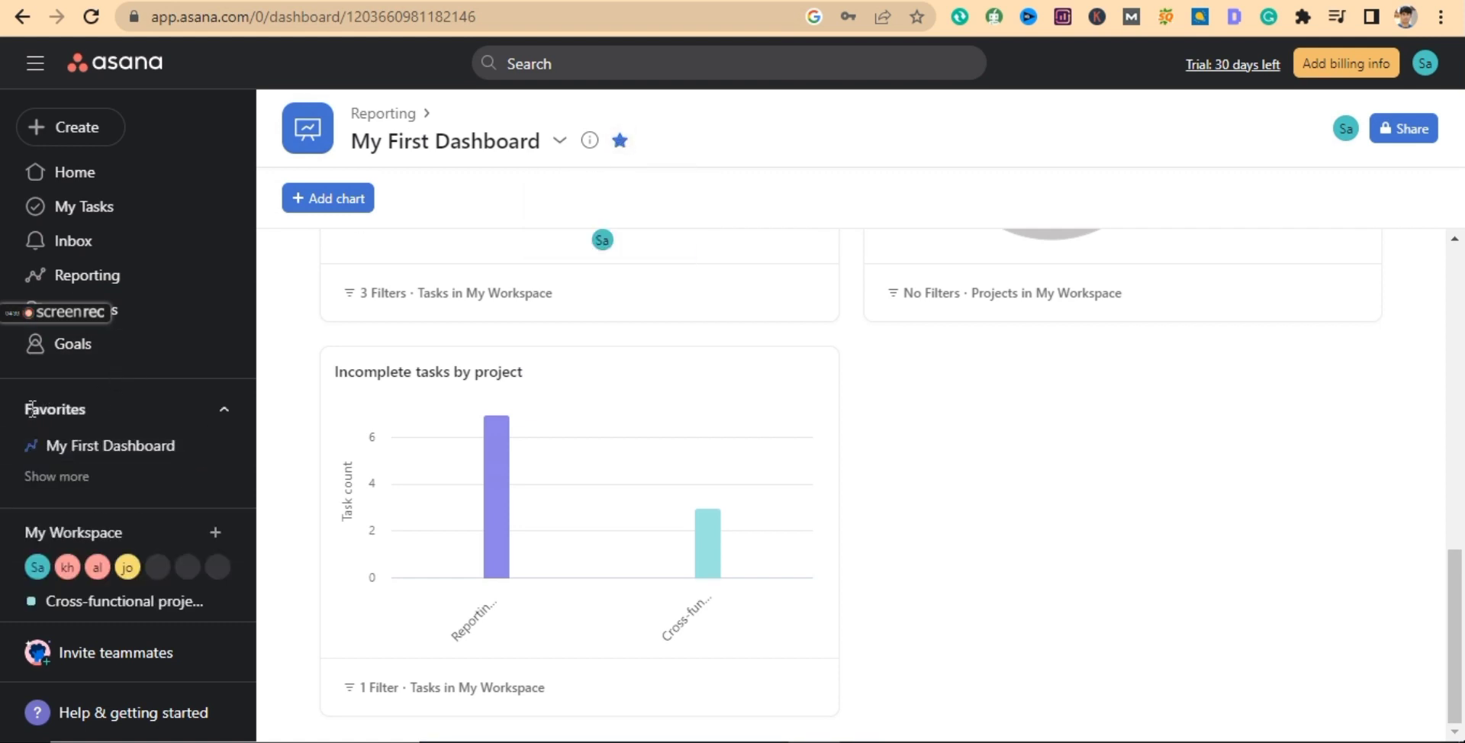
{"action": "left_click_drag", "start_coordinate": [32, 408], "coordinate": [78, 410]}
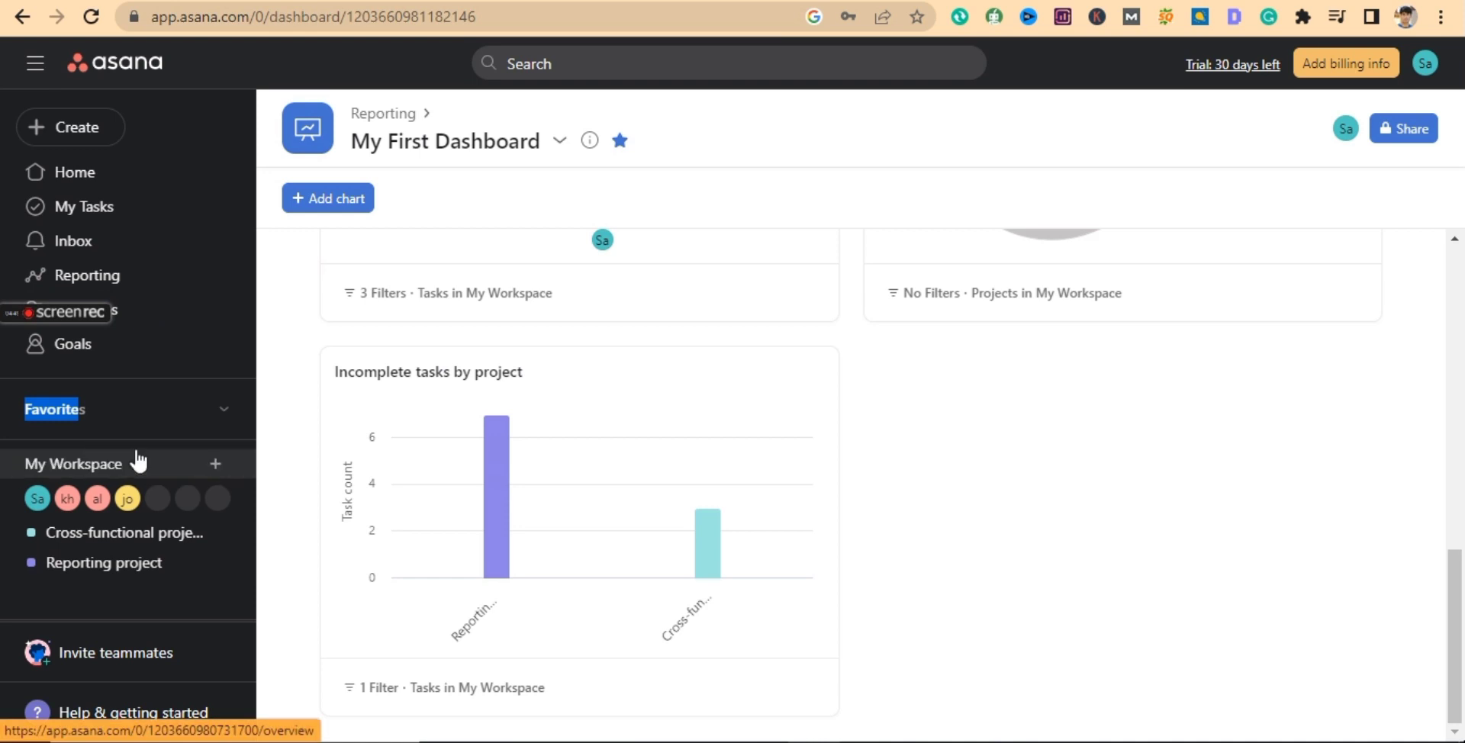
{"action": "left_click", "coordinate": [222, 410]}
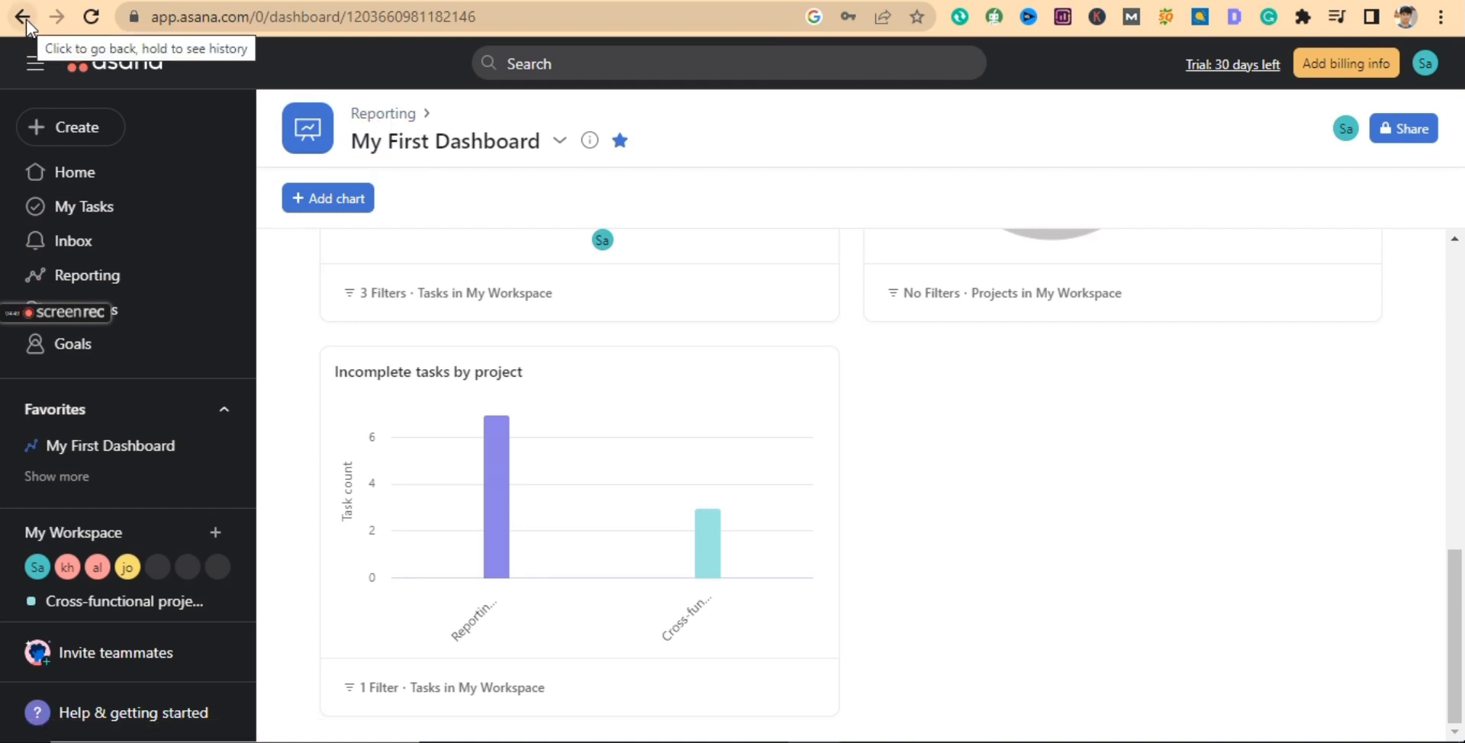
- Return to the Reporting overview and delete My First Dashboard
{"action": "left_click", "coordinate": [95, 284]}
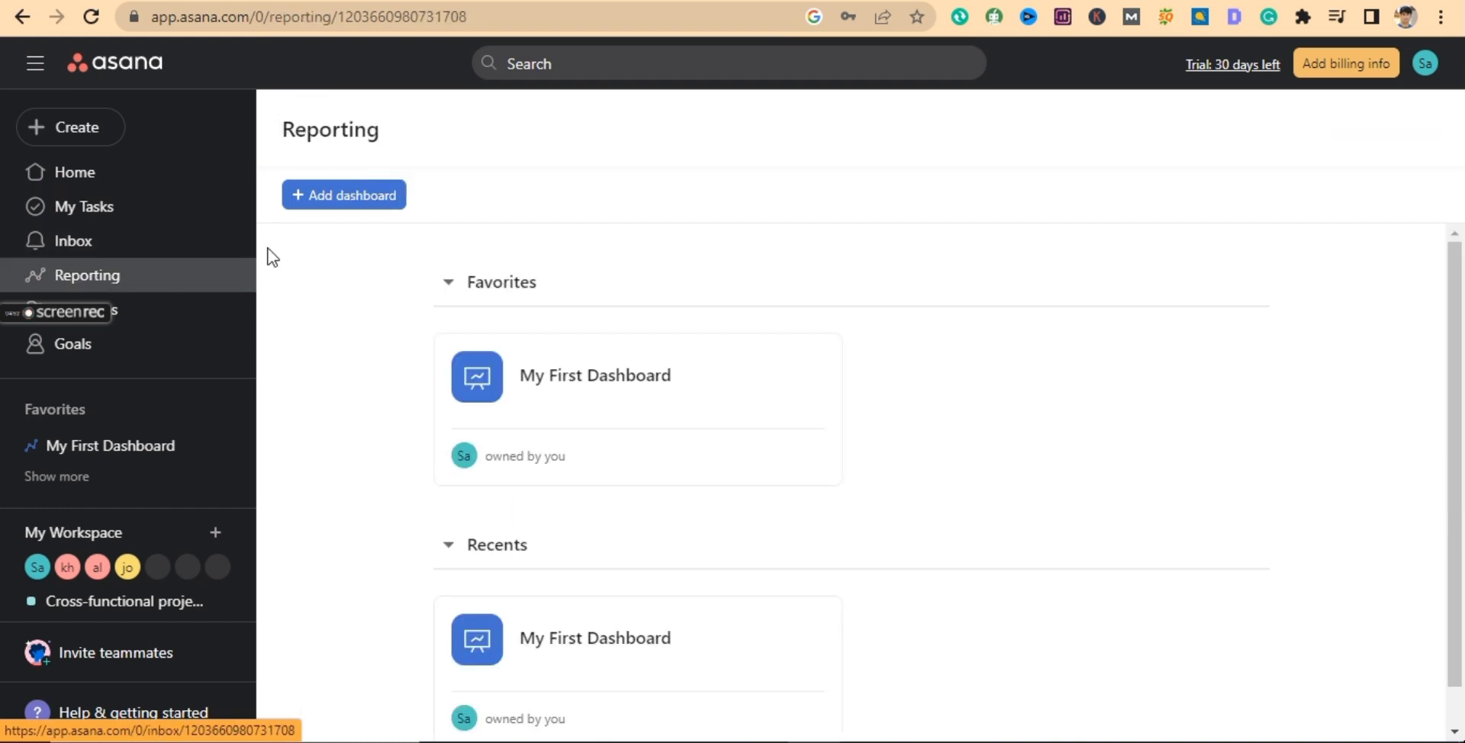
{"action": "scroll", "coordinate": [1462, 462], "scroll_direction": "down", "scroll_amount": 1}
{"action": "left_click_drag", "start_coordinate": [1453, 451], "coordinate": [1463, 490]}
{"action": "left_click_drag", "start_coordinate": [1442, 400], "coordinate": [1443, 331]}
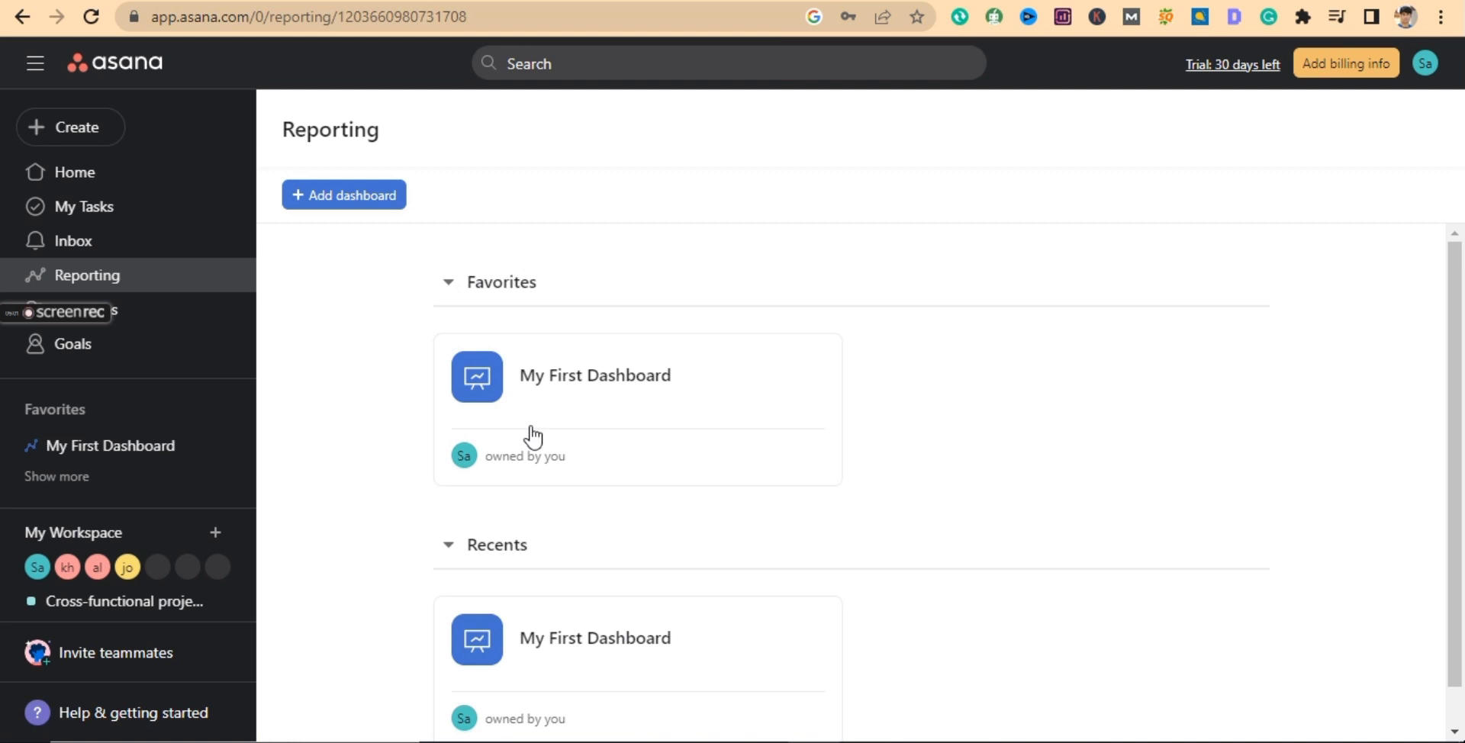
{"action": "left_click", "coordinate": [813, 362]}
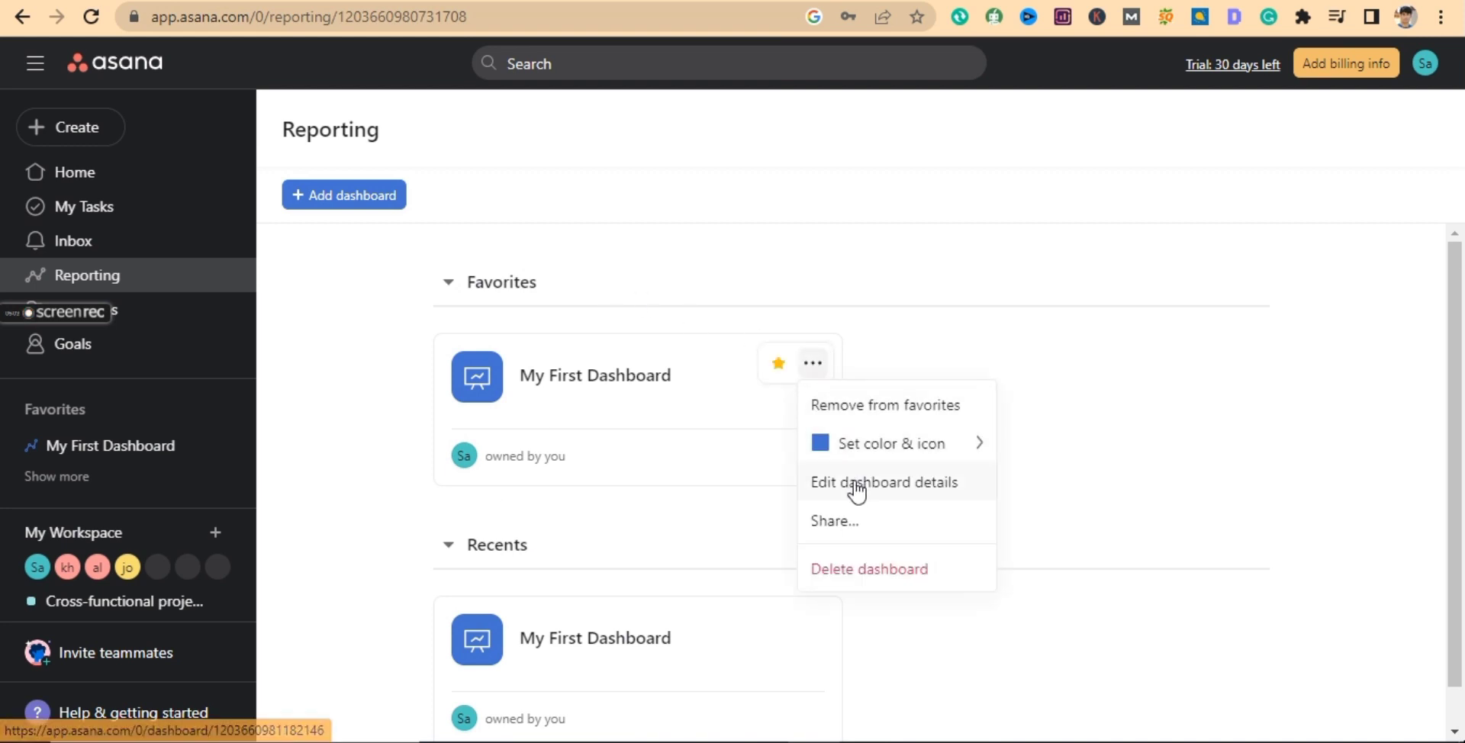
{"action": "left_click", "coordinate": [854, 568]}
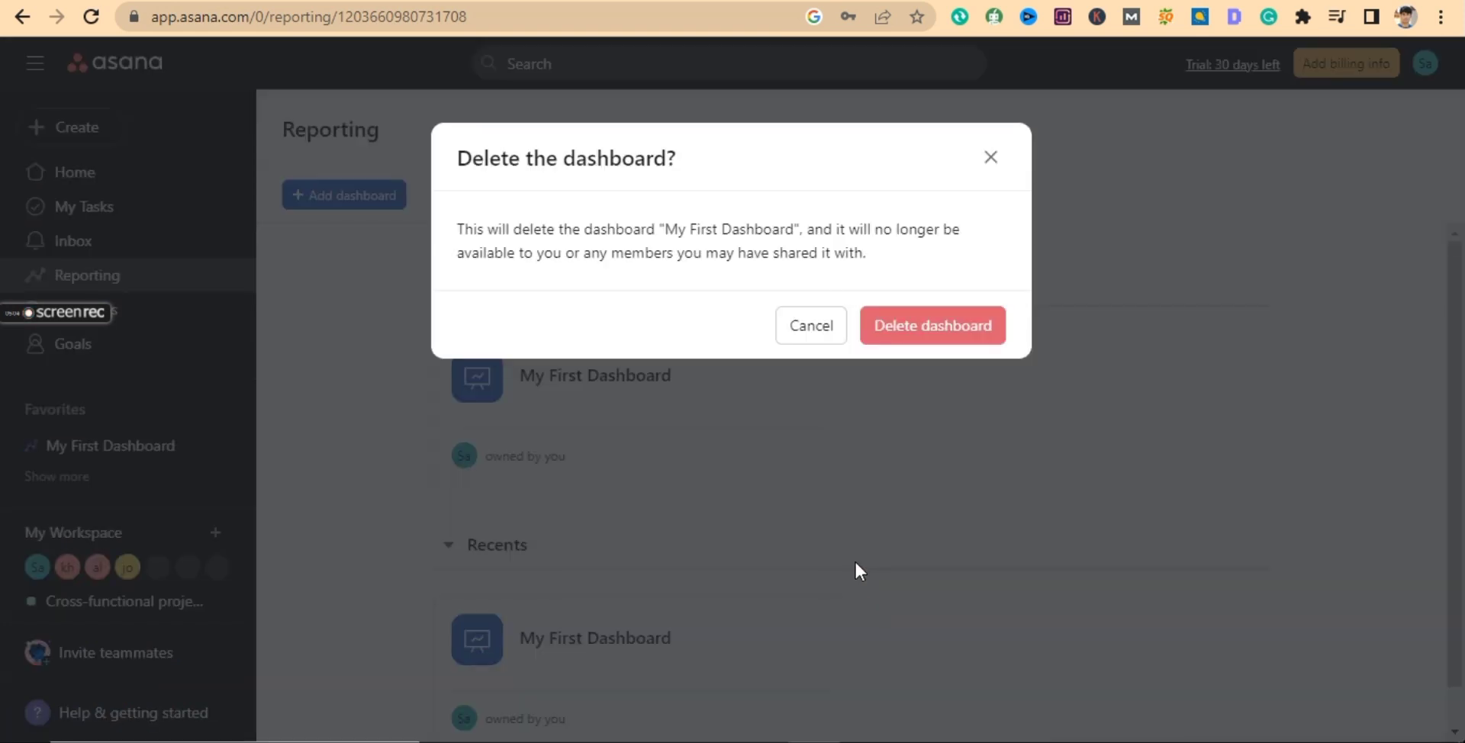
{"action": "left_click", "coordinate": [907, 328]}
- Create a new dashboard containing the recommended Incomplete tasks by project chart in Column style
{"action": "left_click", "coordinate": [326, 203]}
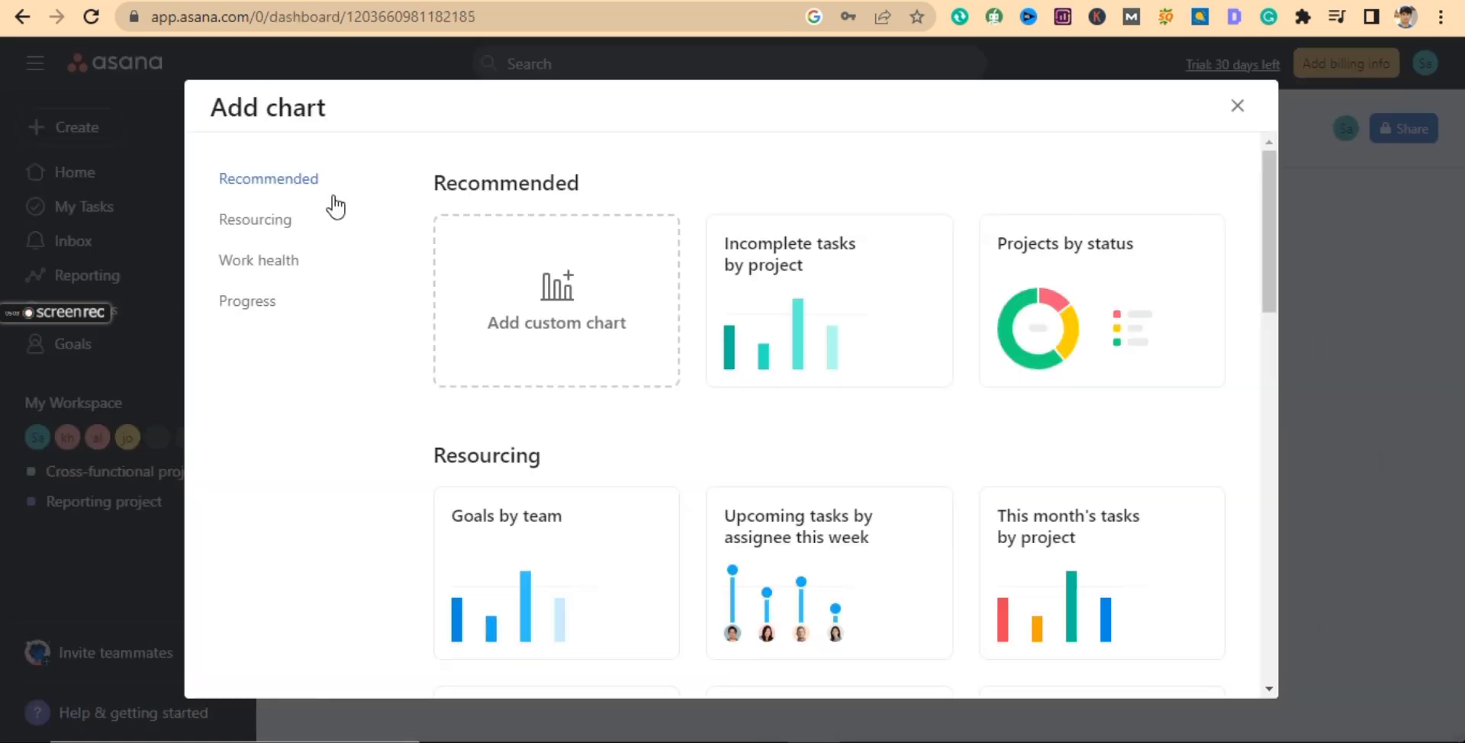
{"action": "left_click", "coordinate": [769, 279]}
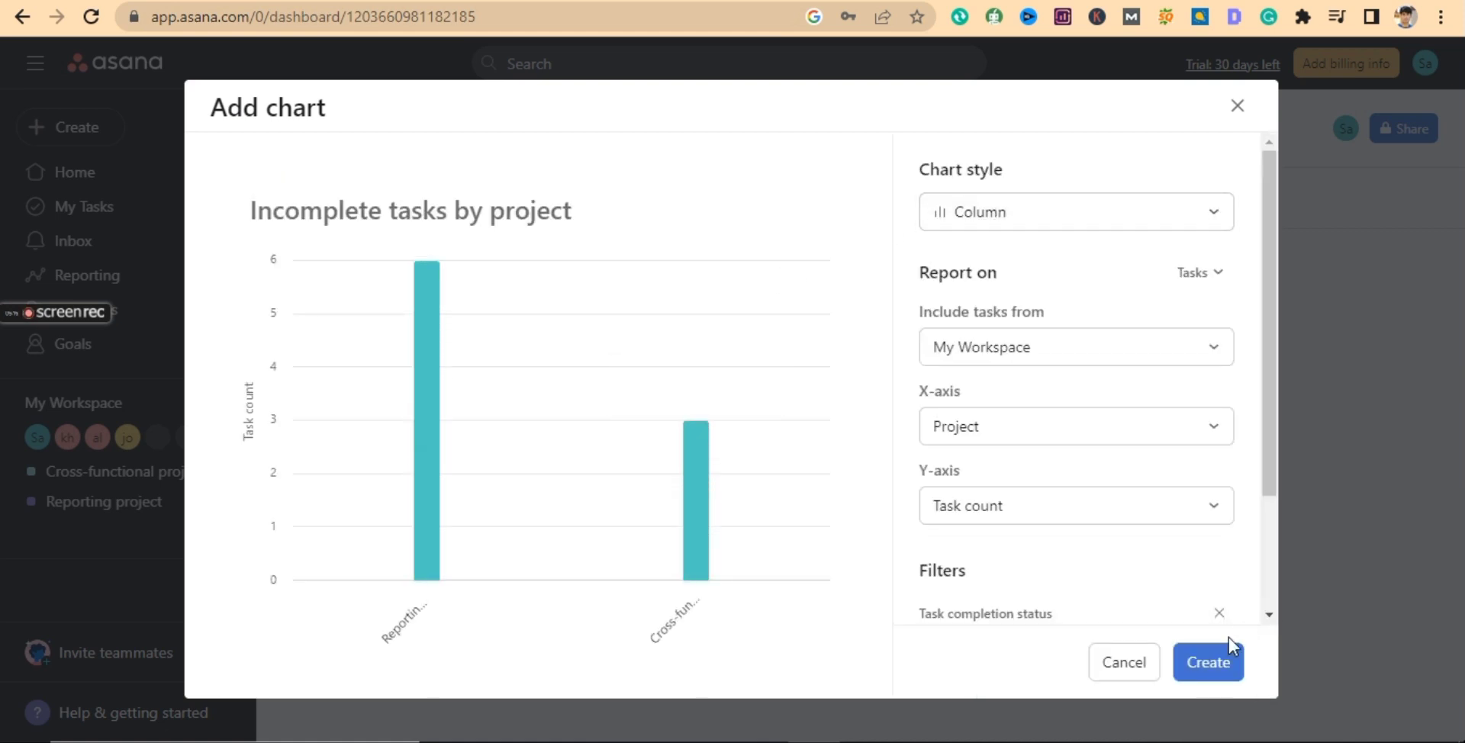
{"action": "left_click", "coordinate": [1208, 662]}
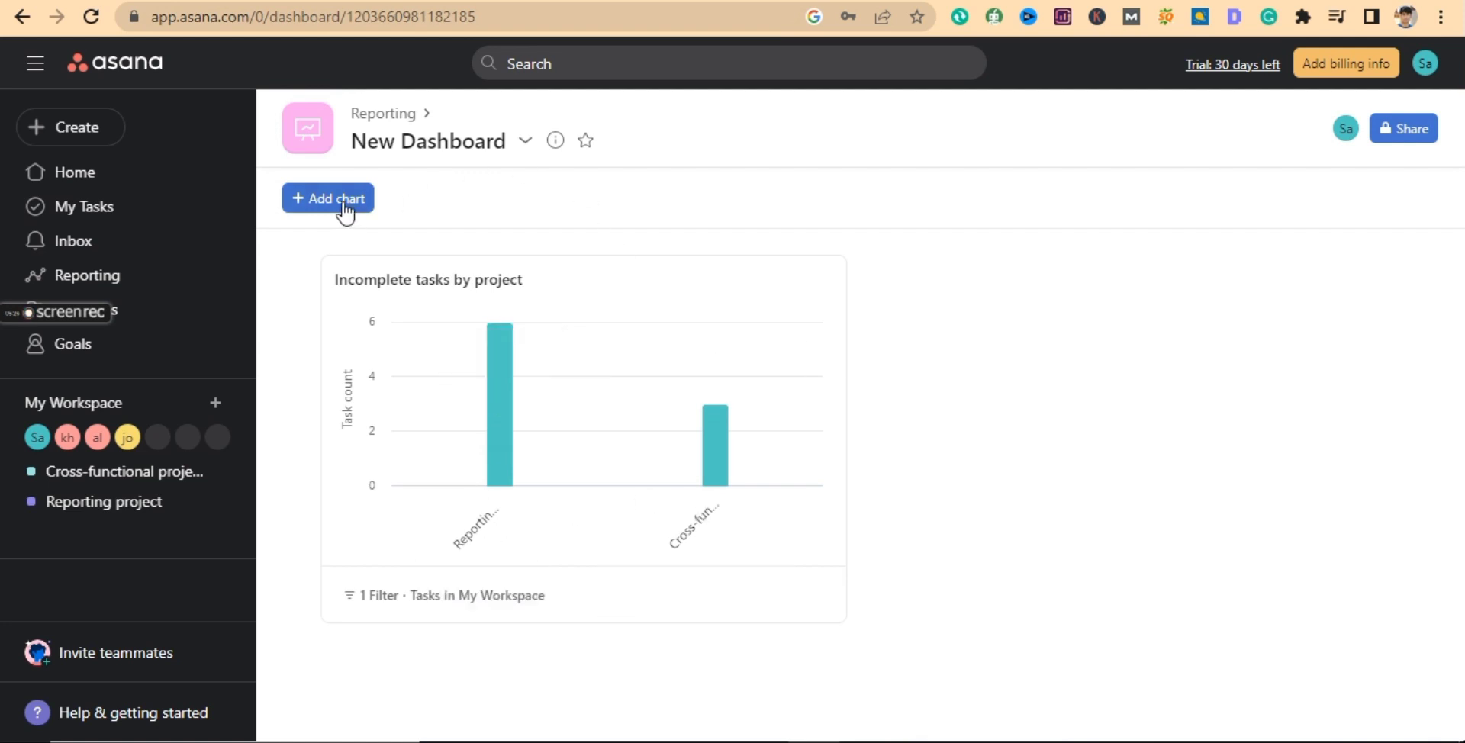
- Add the recommended Projects by status chart to the new dashboard, keeping its Donut style and My Workspace as the source
{"action": "left_click", "coordinate": [319, 204]}
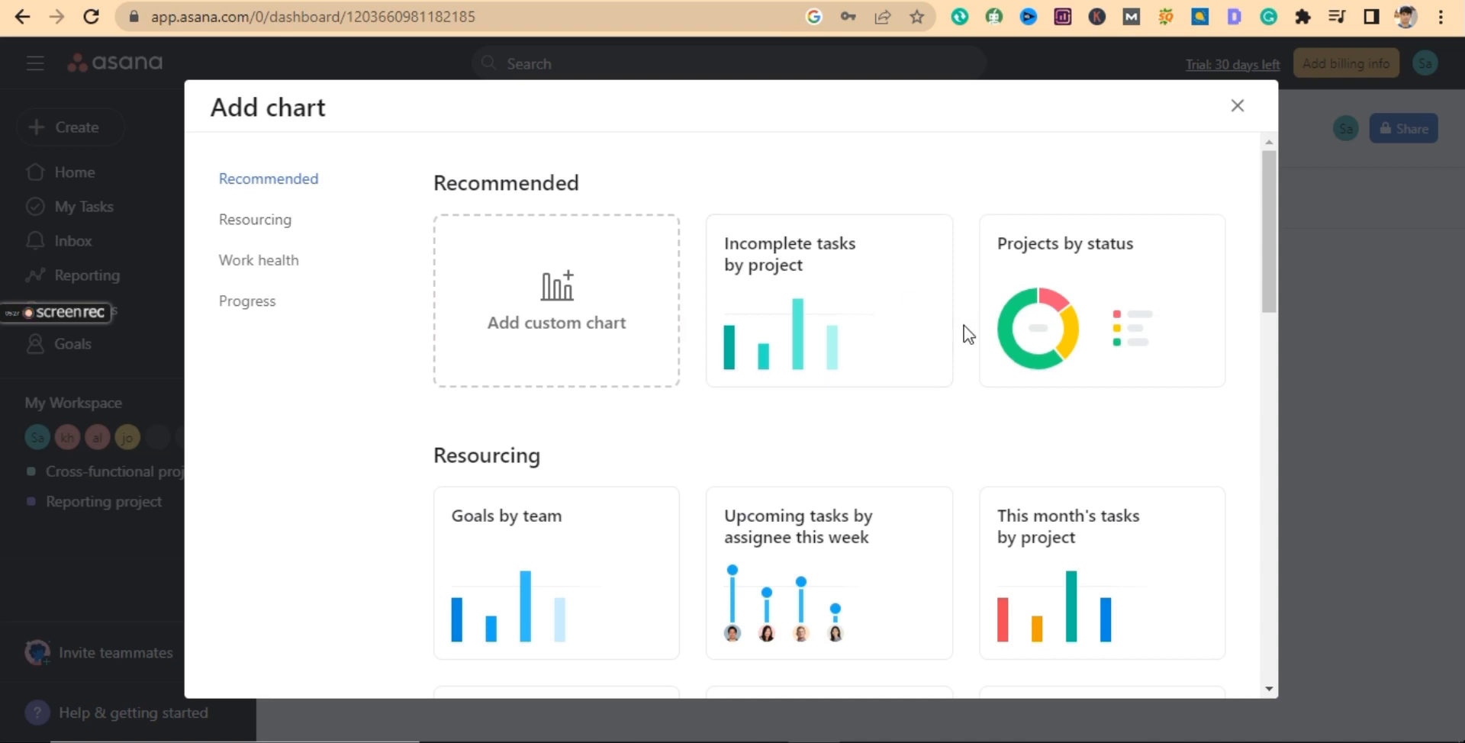
{"action": "left_click", "coordinate": [1067, 309]}
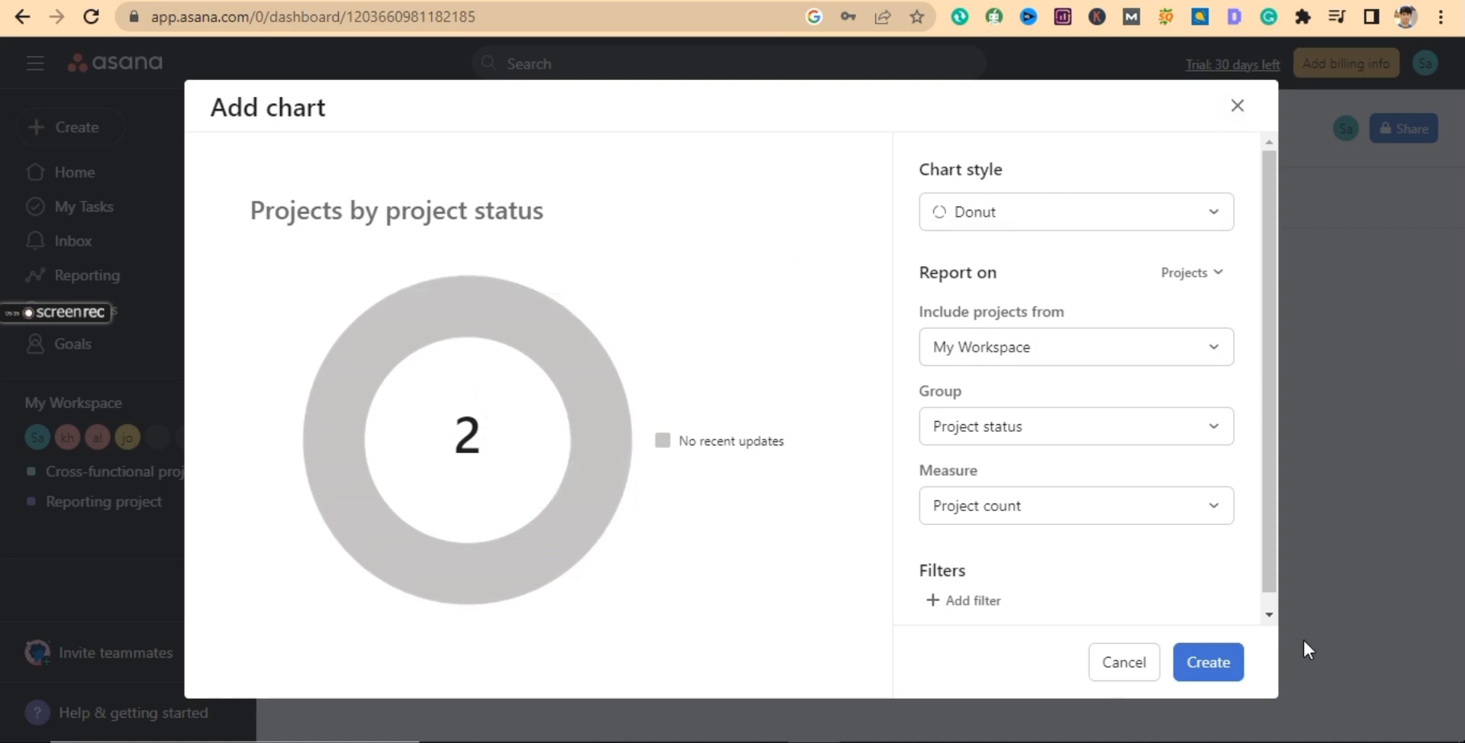
{"action": "left_click", "coordinate": [1221, 666]}
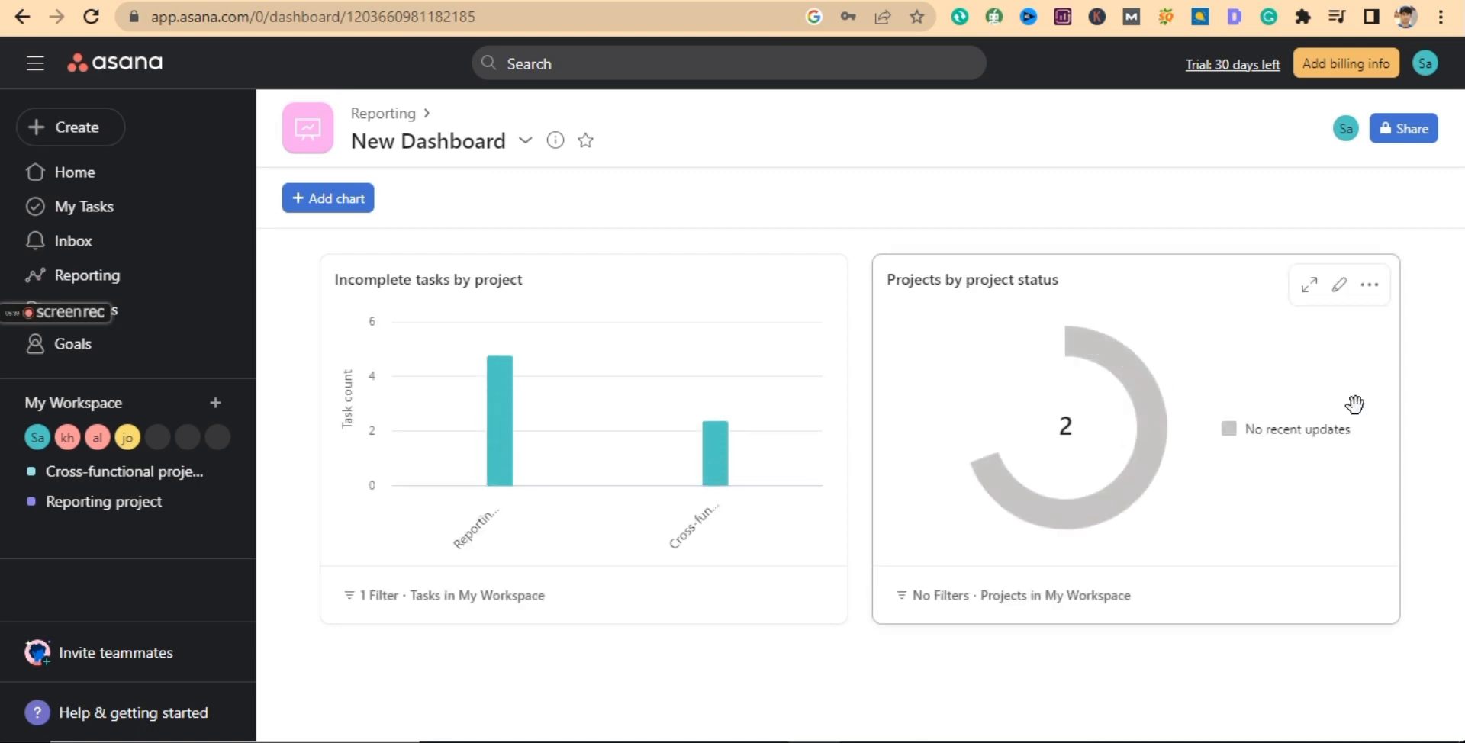
- Rename the new dashboard as Reporting in its dashboard details and save the changes
{"action": "left_click", "coordinate": [525, 140]}
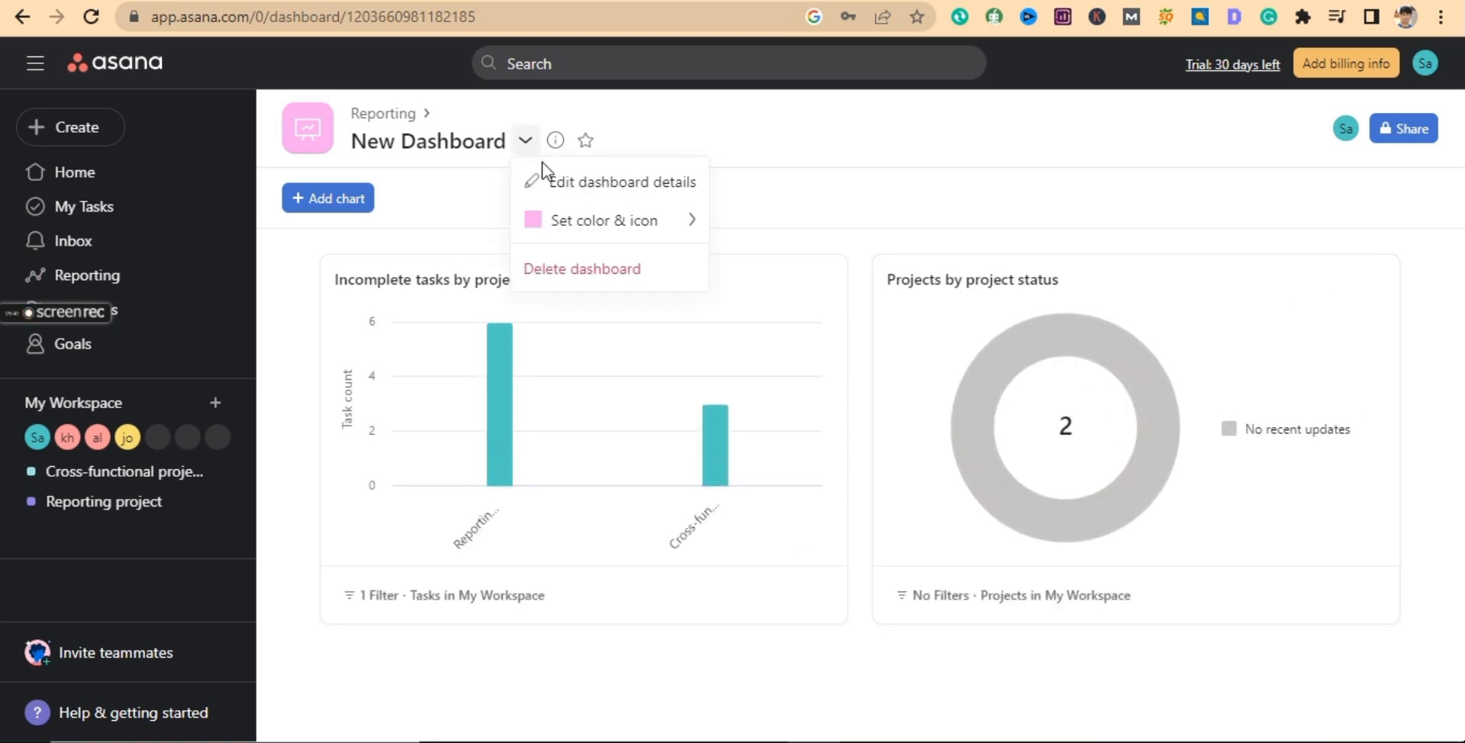
{"action": "left_click", "coordinate": [560, 182]}
{"action": "left_click_drag", "start_coordinate": [579, 264], "coordinate": [443, 264]}
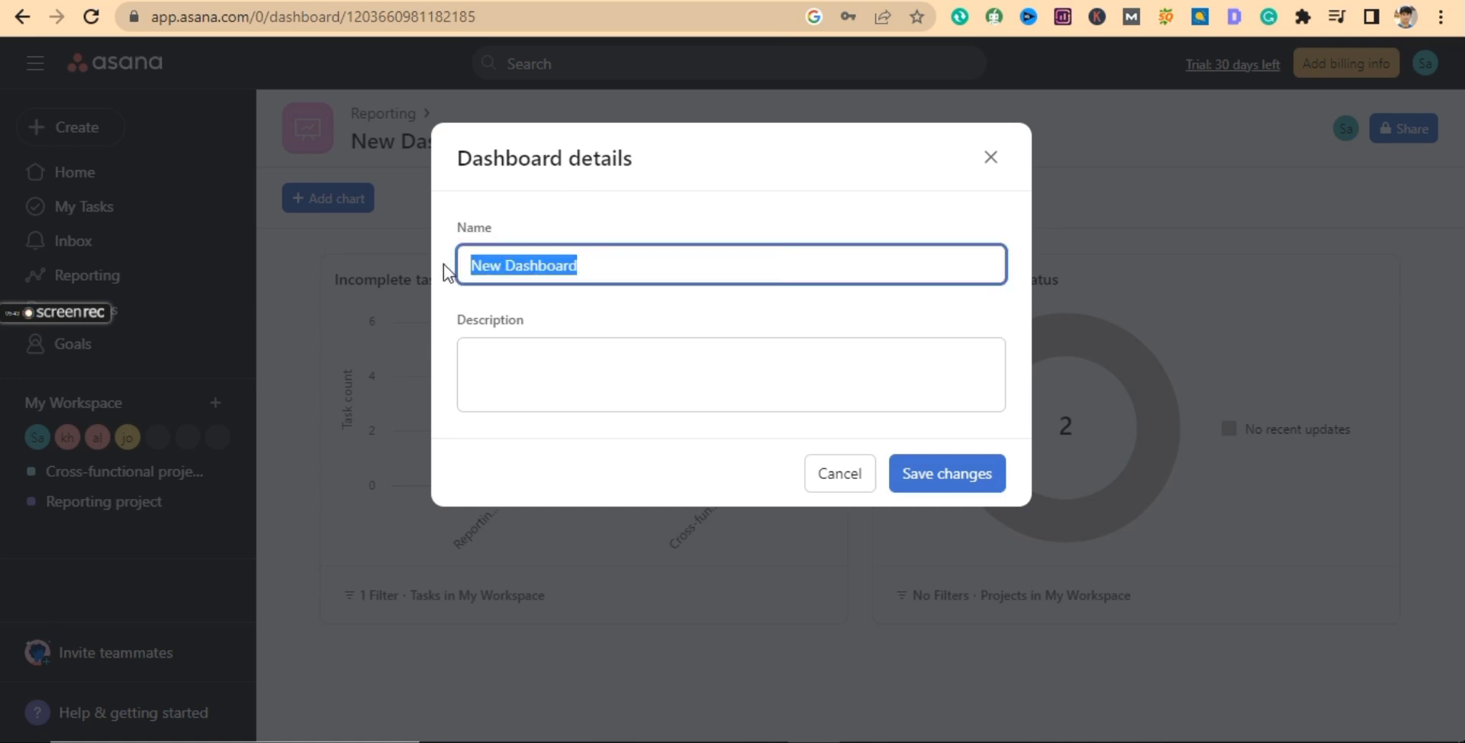
{"action": "type", "text": "Reporting"}
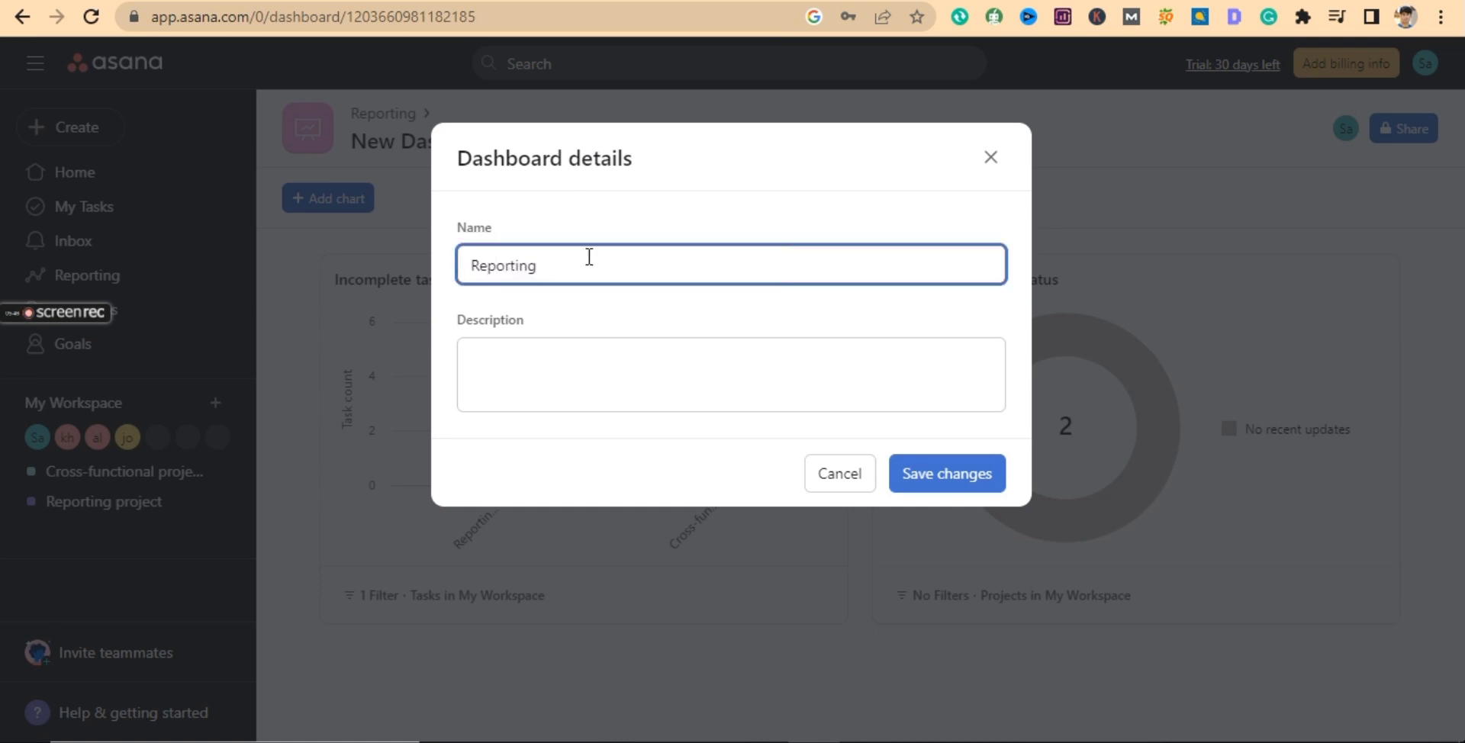
{"action": "left_click_drag", "start_coordinate": [588, 254], "coordinate": [451, 265]}
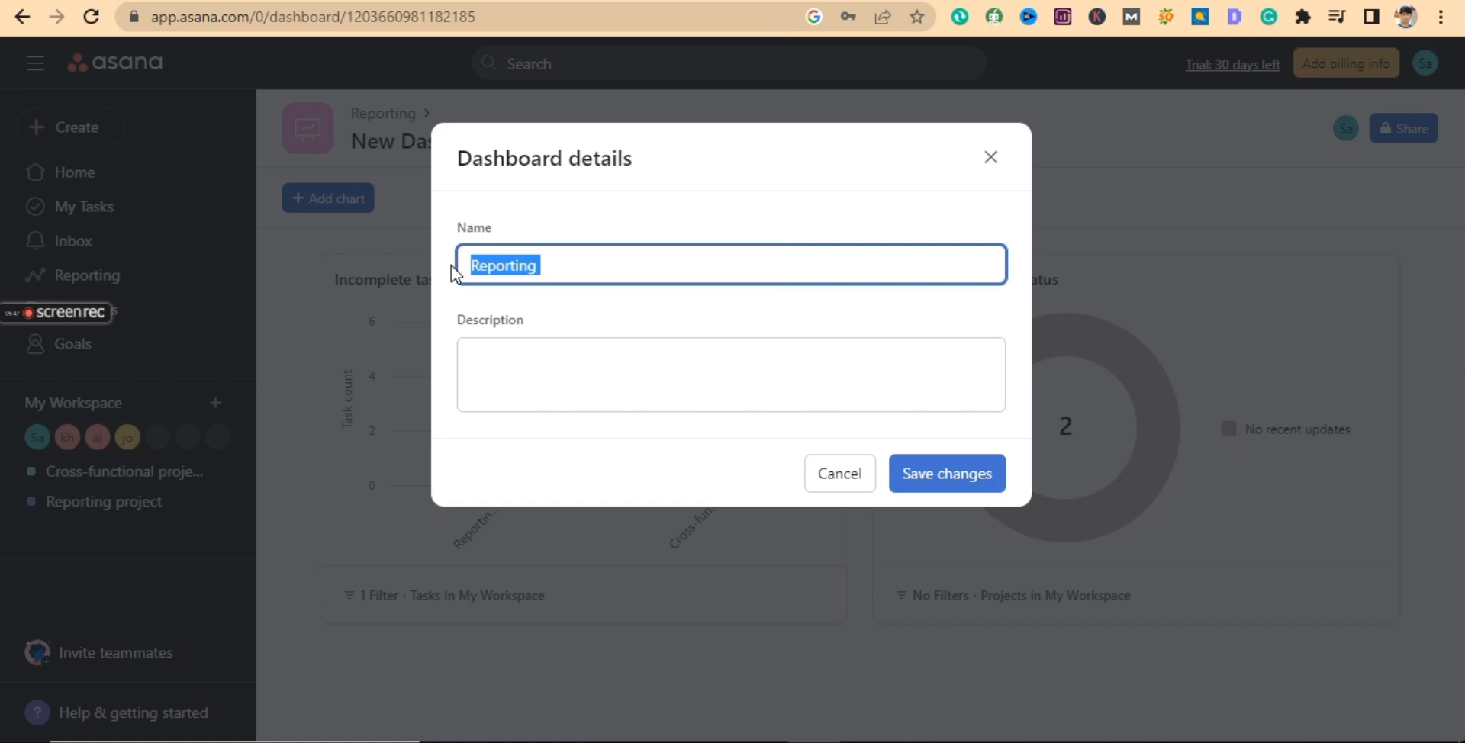
{"action": "left_click", "coordinate": [956, 469]}
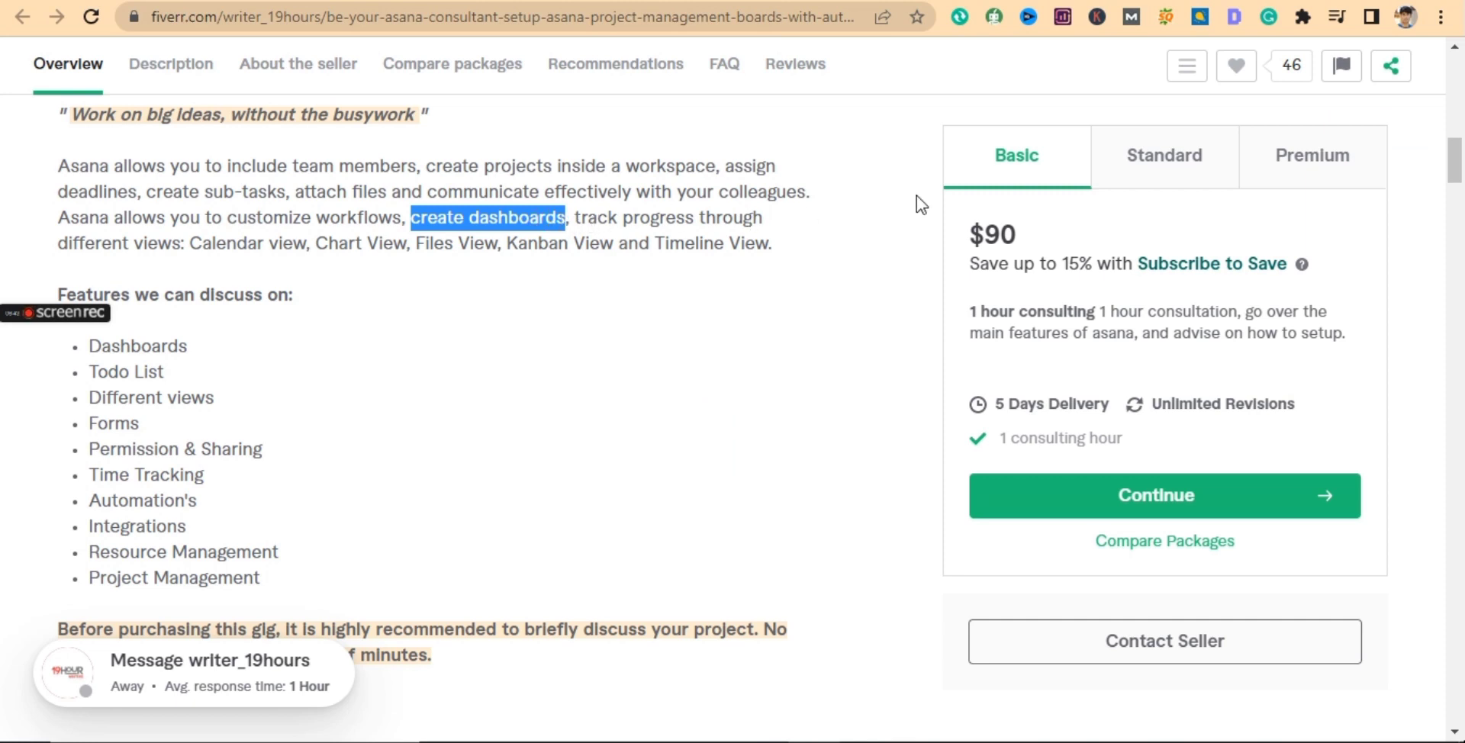
{"action": "left_click_drag", "start_coordinate": [1457, 177], "coordinate": [1462, 161]}
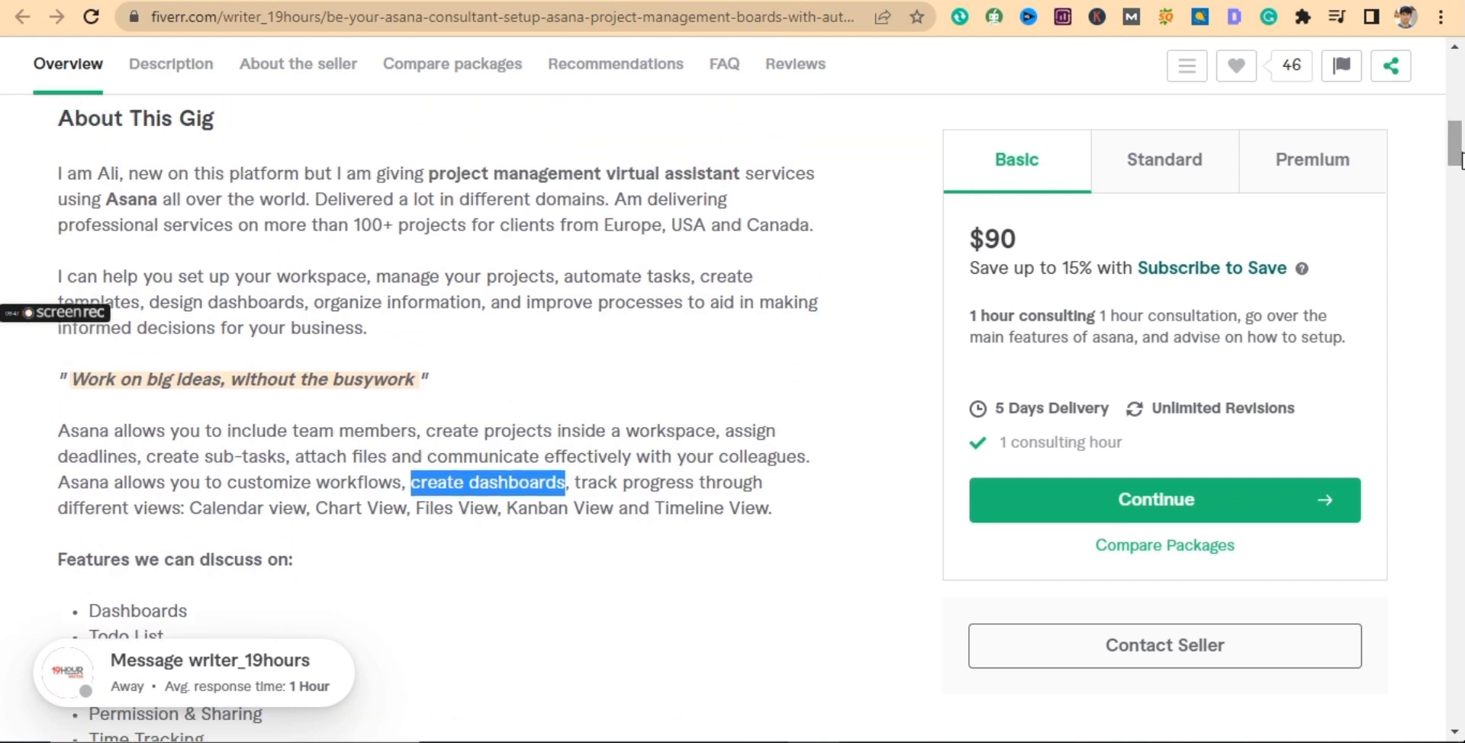